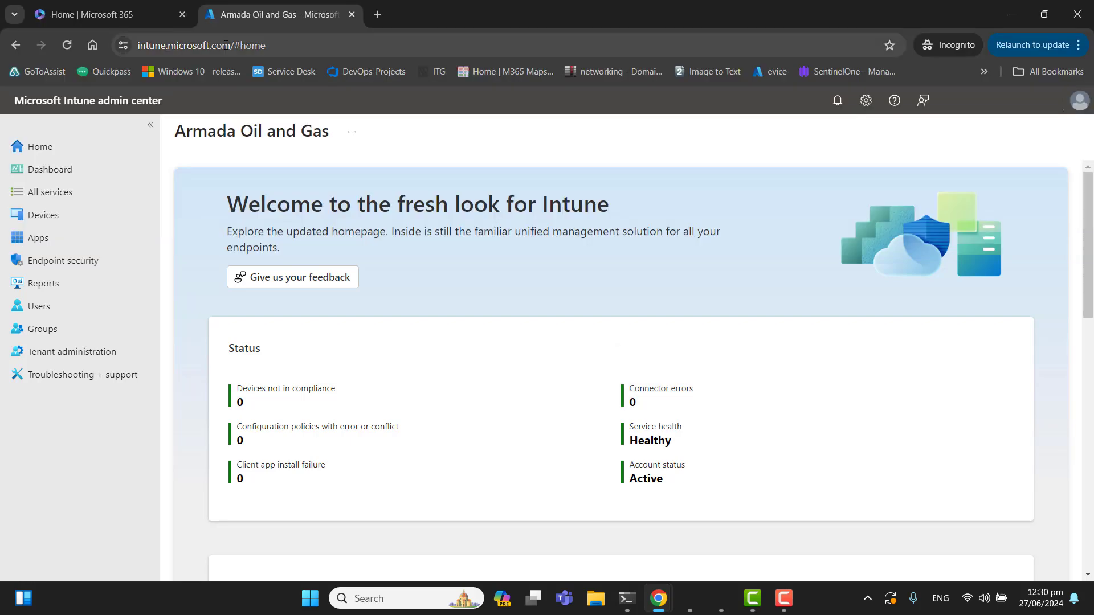
Highlight the intune.microsoft.com site address in the browser's address bar
click(226, 46)
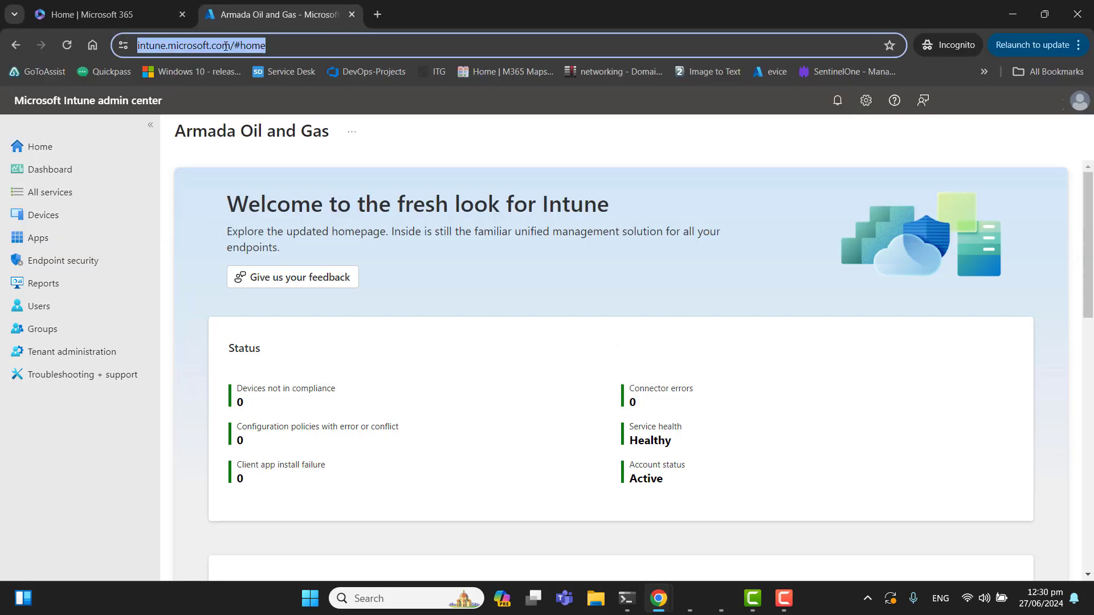
click(225, 45)
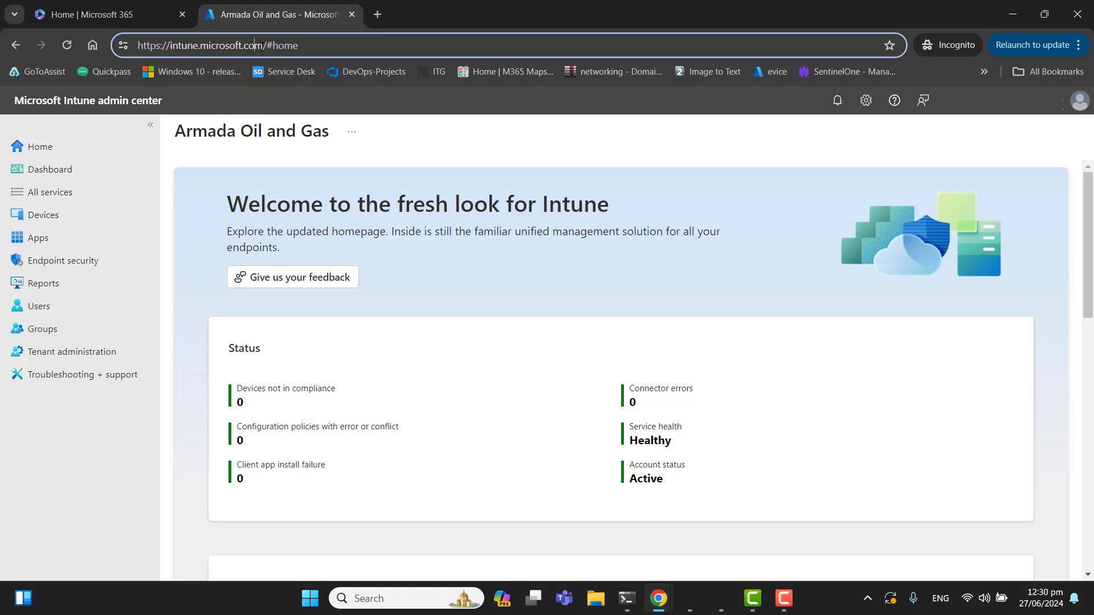
drag(263, 46, 138, 45)
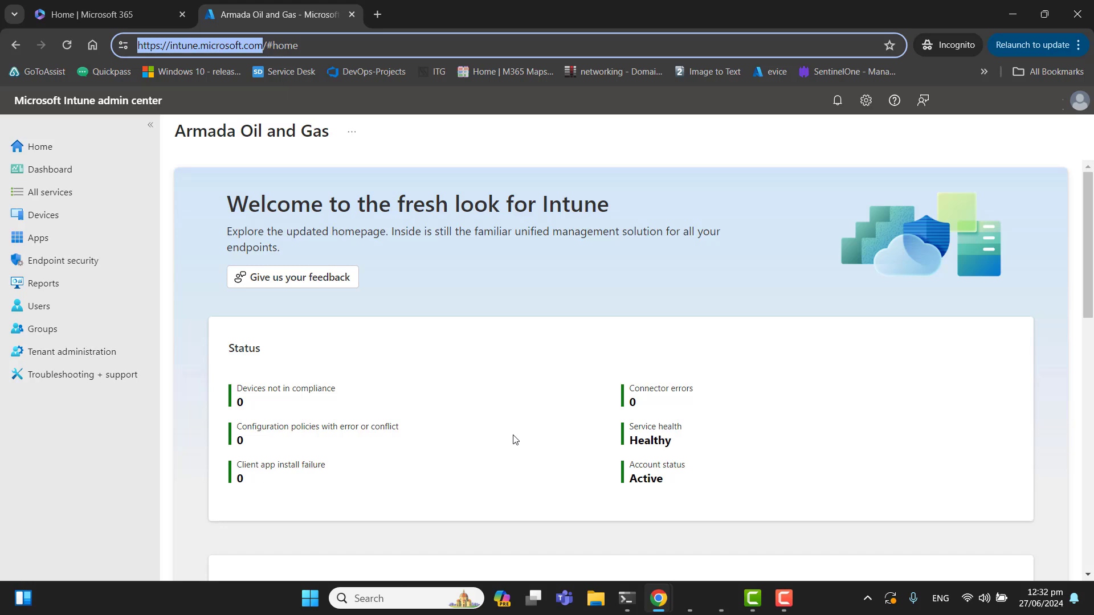
Go to Devices > Configuration to list the existing Windows 10 and later policies
click(41, 220)
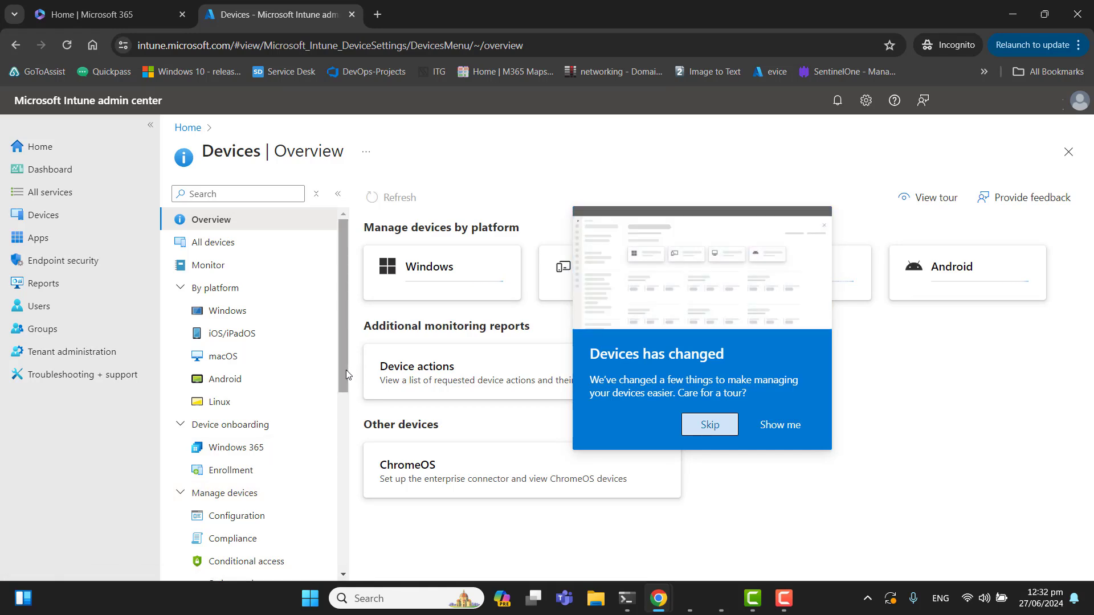
scroll(345, 392, down, 1)
scroll(344, 392, down, 2)
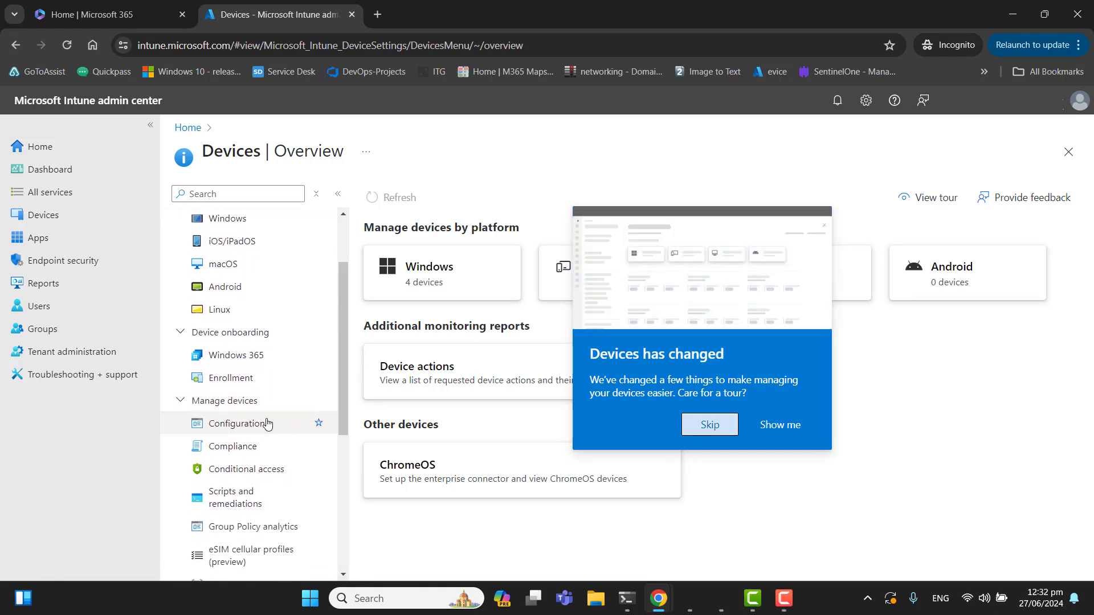
click(249, 429)
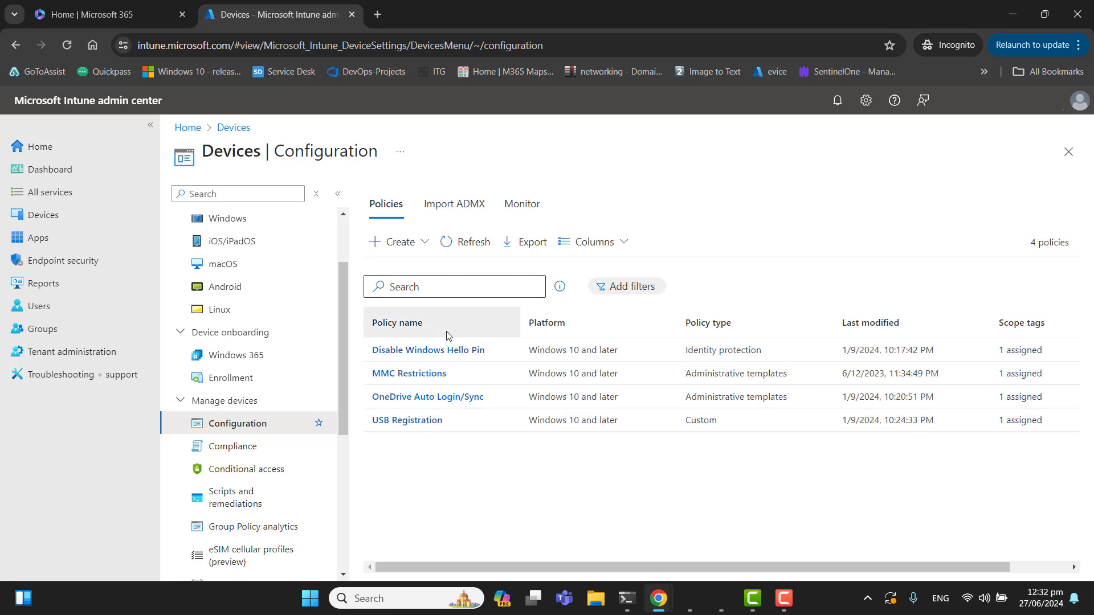
Start a new policy with platform Windows 10 and later and profile type Templates
click(415, 242)
click(412, 270)
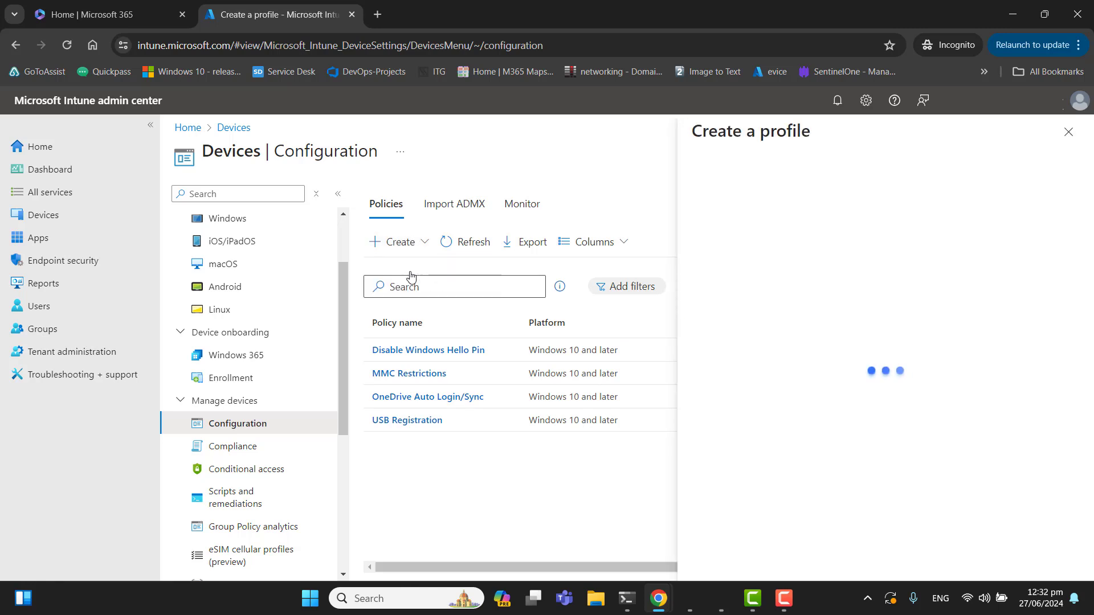
click(787, 200)
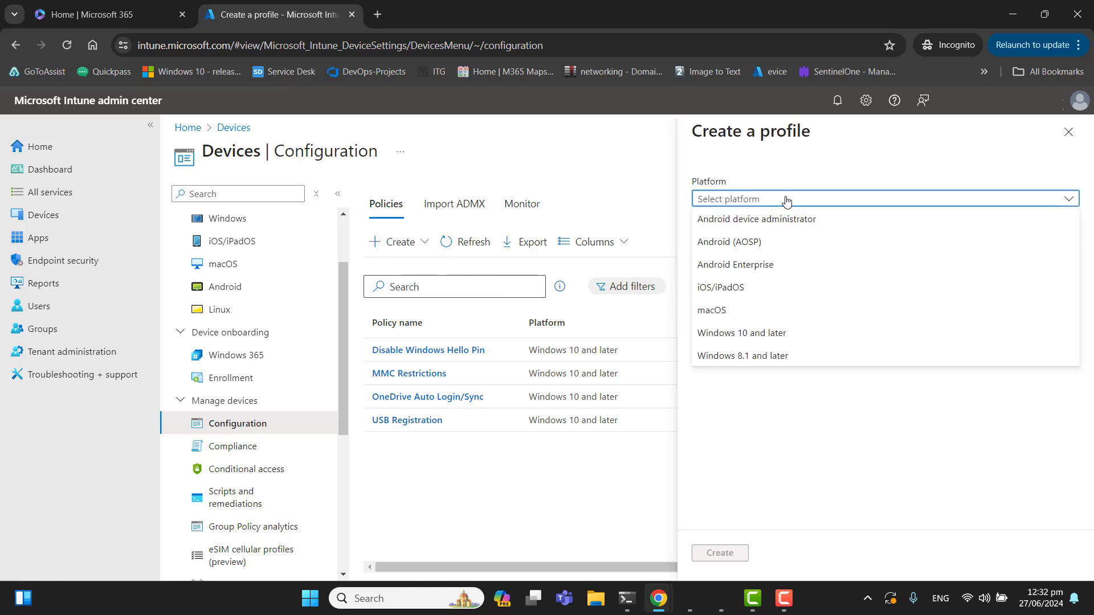
click(765, 335)
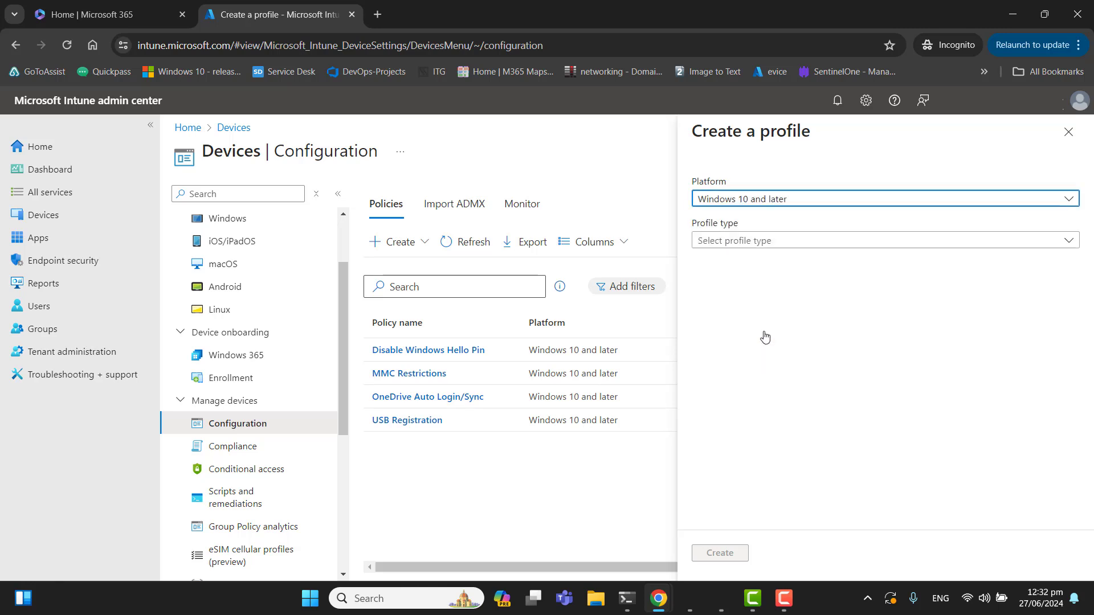
click(840, 245)
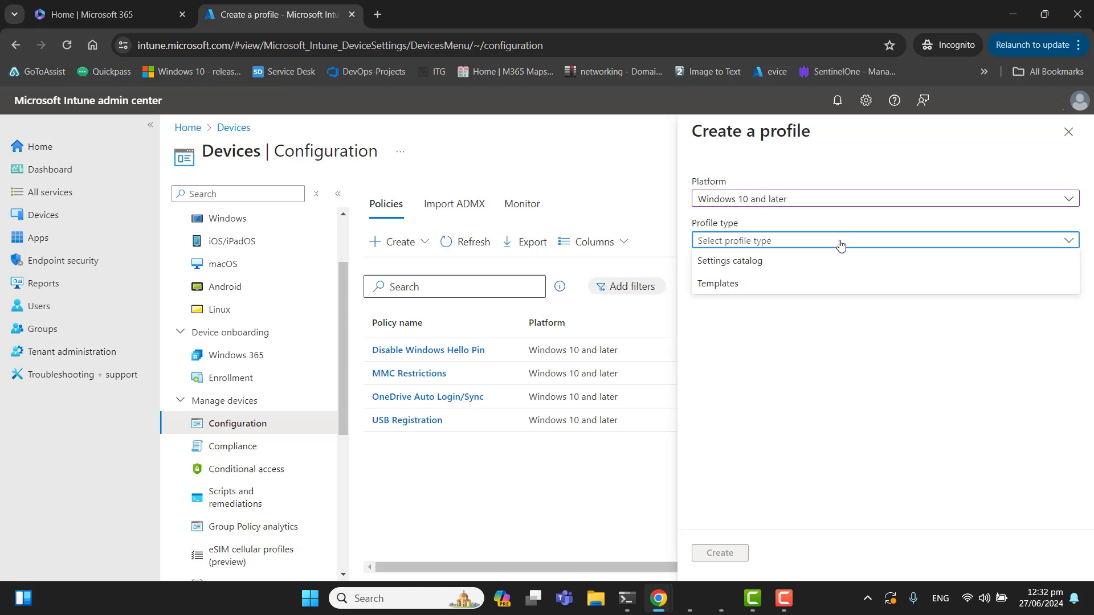
click(747, 284)
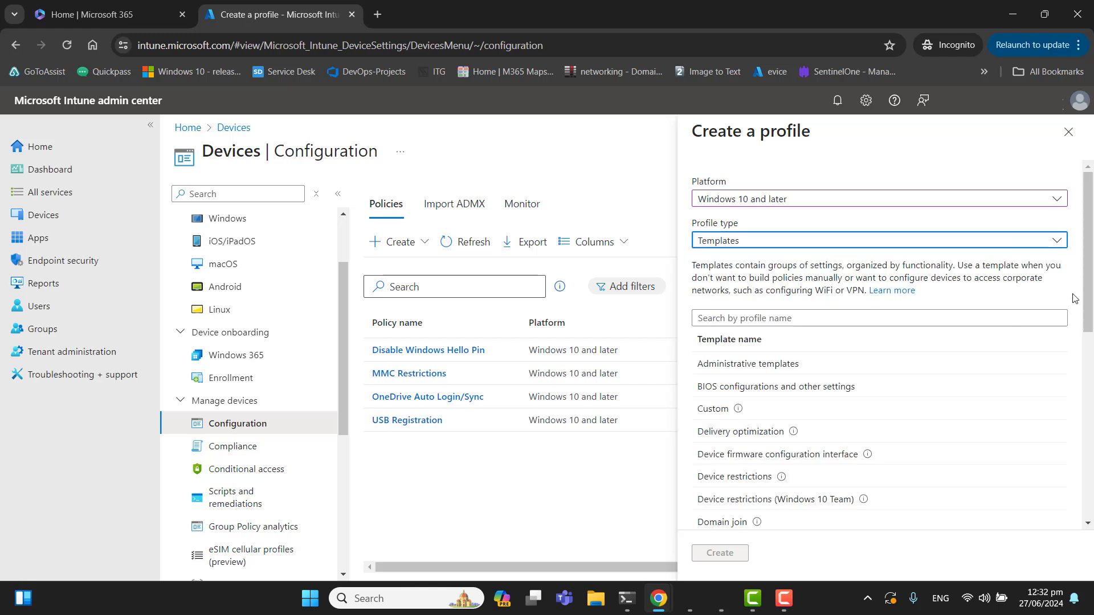
Pick the Endpoint protection template and create the profile
drag(1092, 280, 1079, 360)
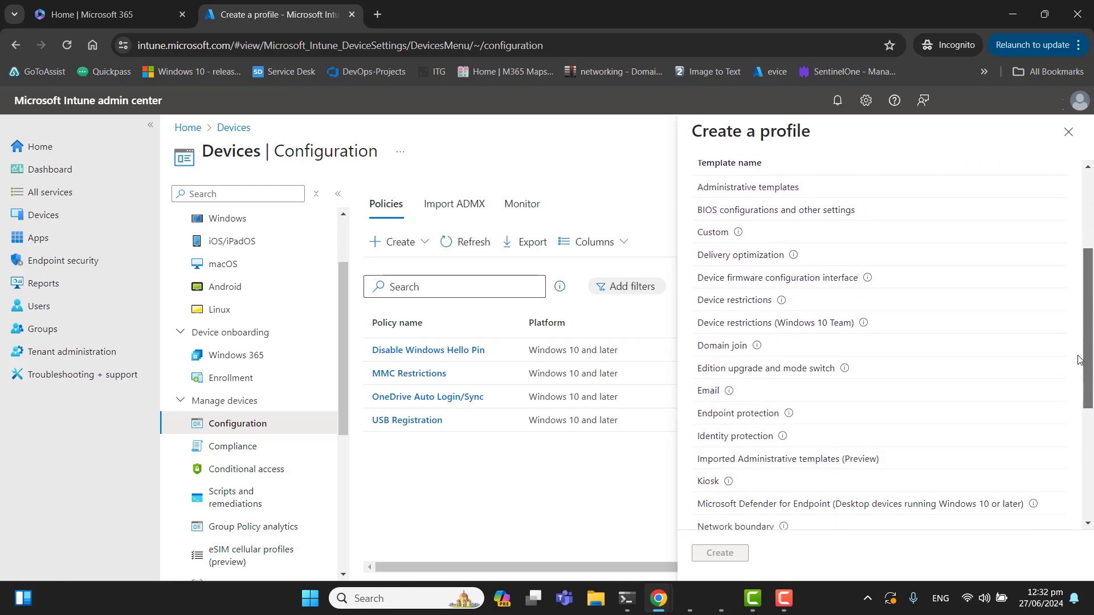
click(740, 418)
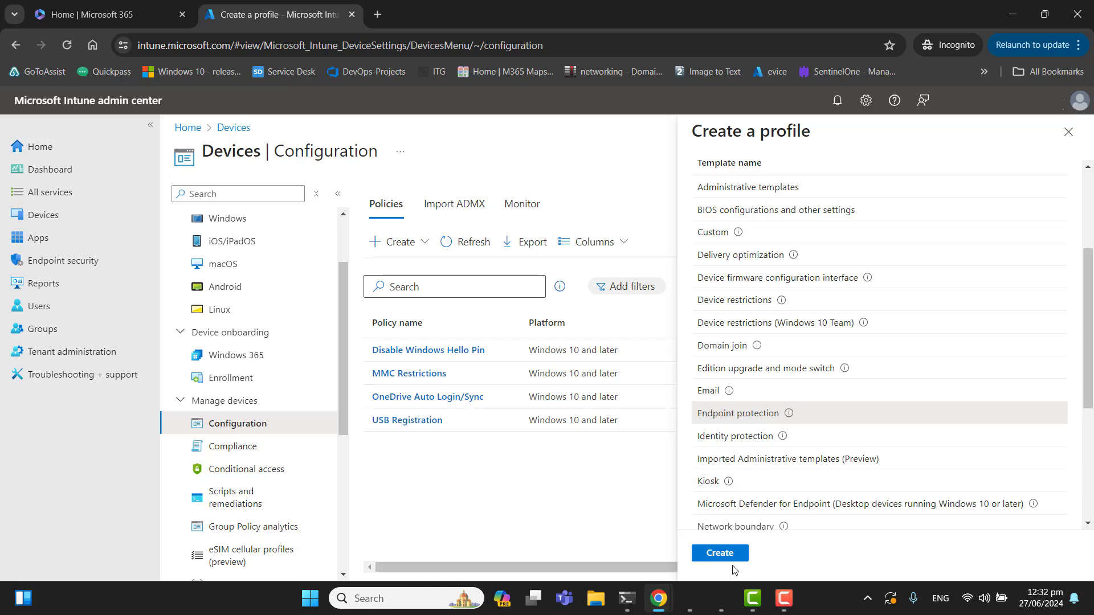
click(734, 554)
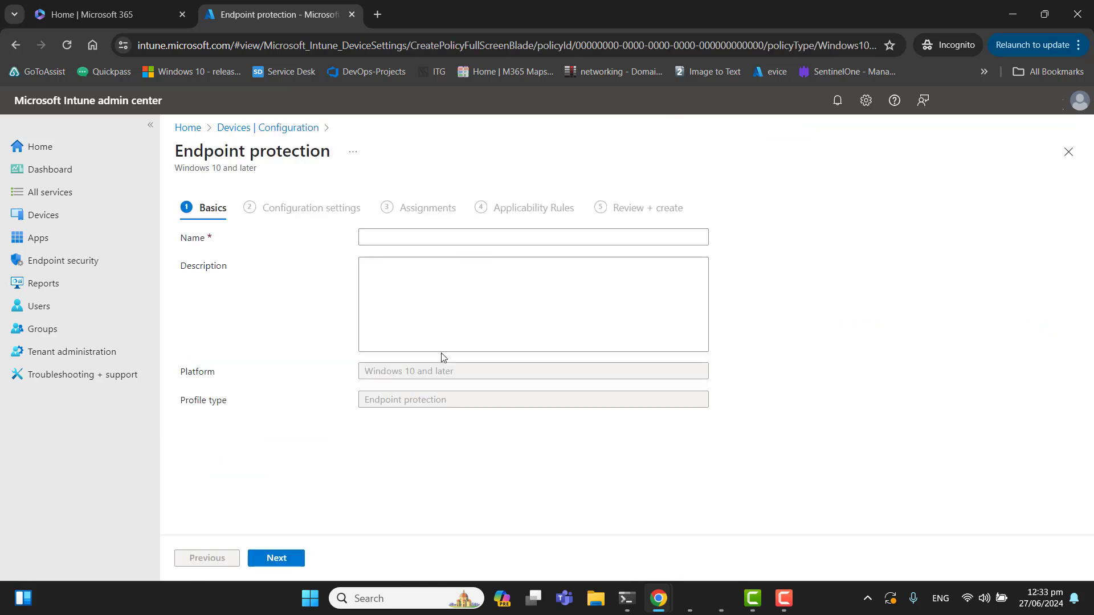
Enter 'Bitlocker Encryption for Windows' as the profile name and paste it into Description
click(399, 235)
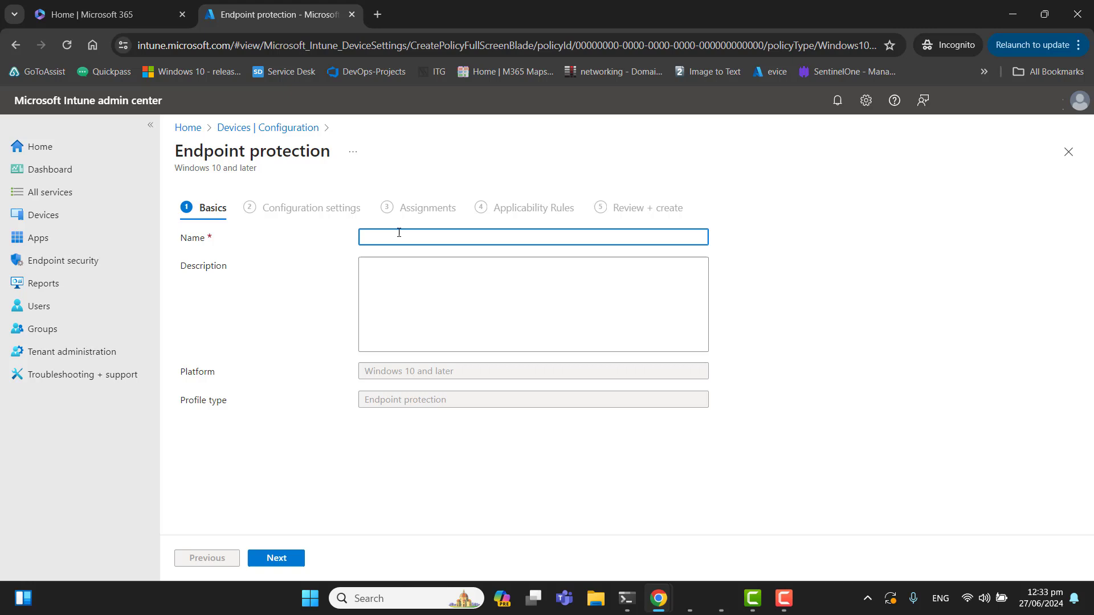
text(Bitlocker Encryption fot)
text( Windows)
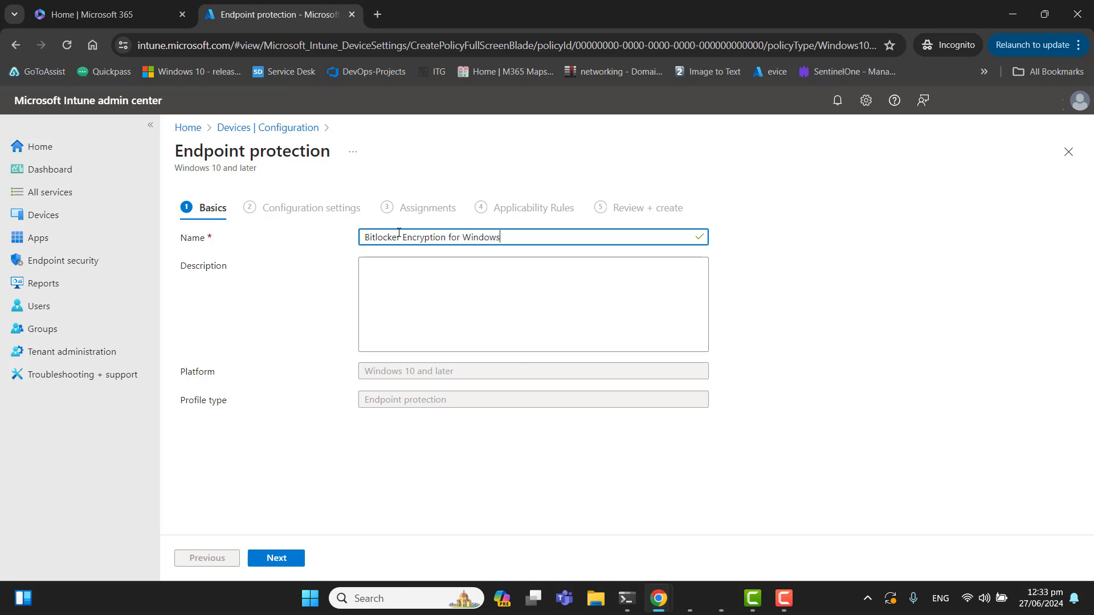
key(ctrl+a)
key(ctrl+c)
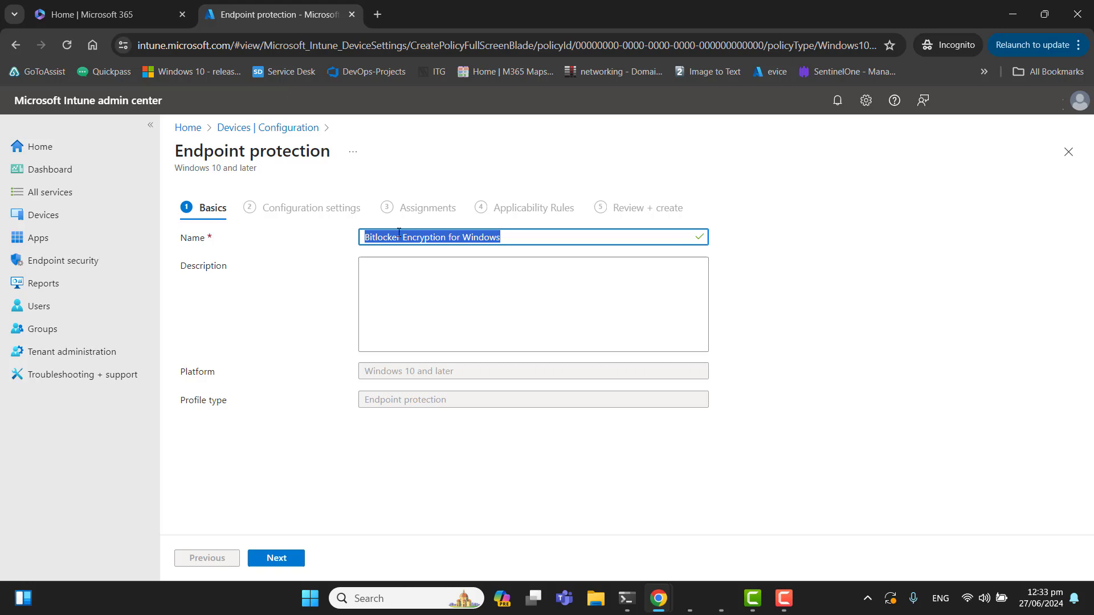
click(396, 296)
key(ctrl+v)
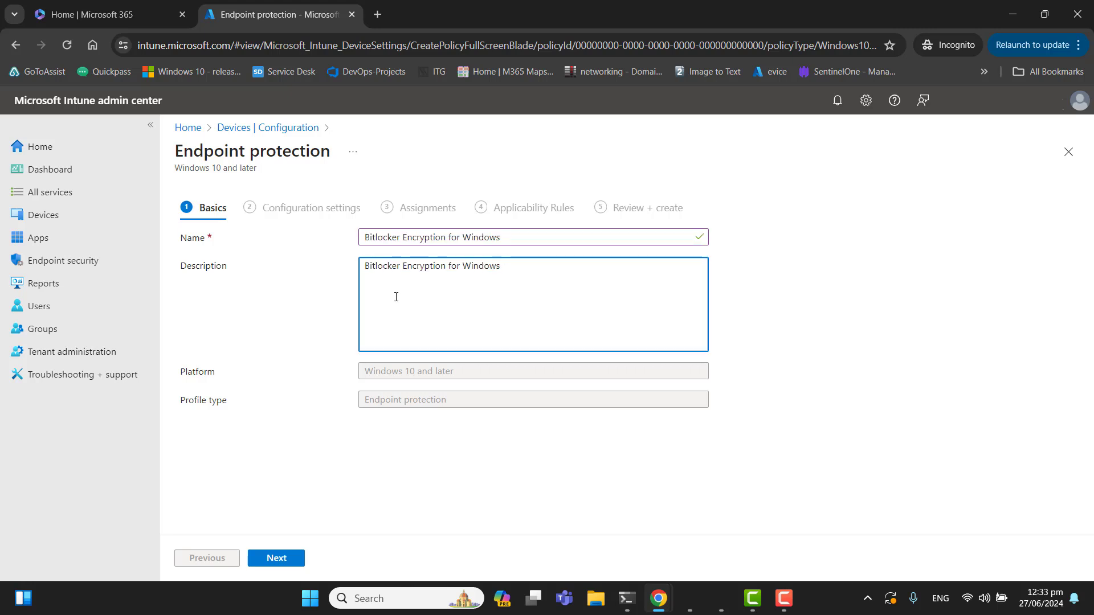
In the configuration settings, expand Windows Encryption and set Encrypt devices to Require
click(276, 557)
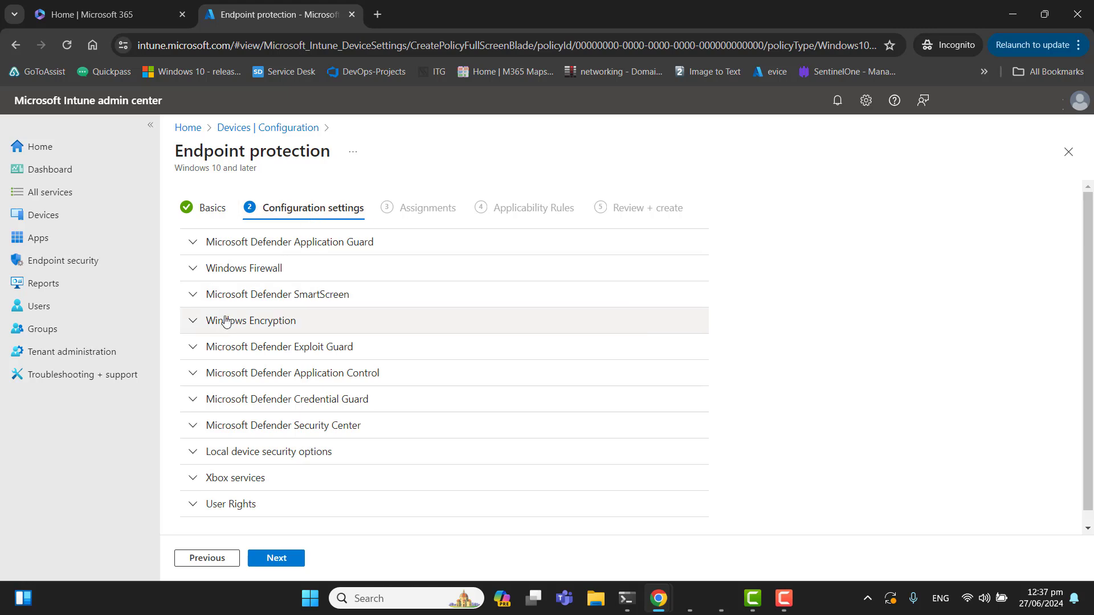
click(194, 324)
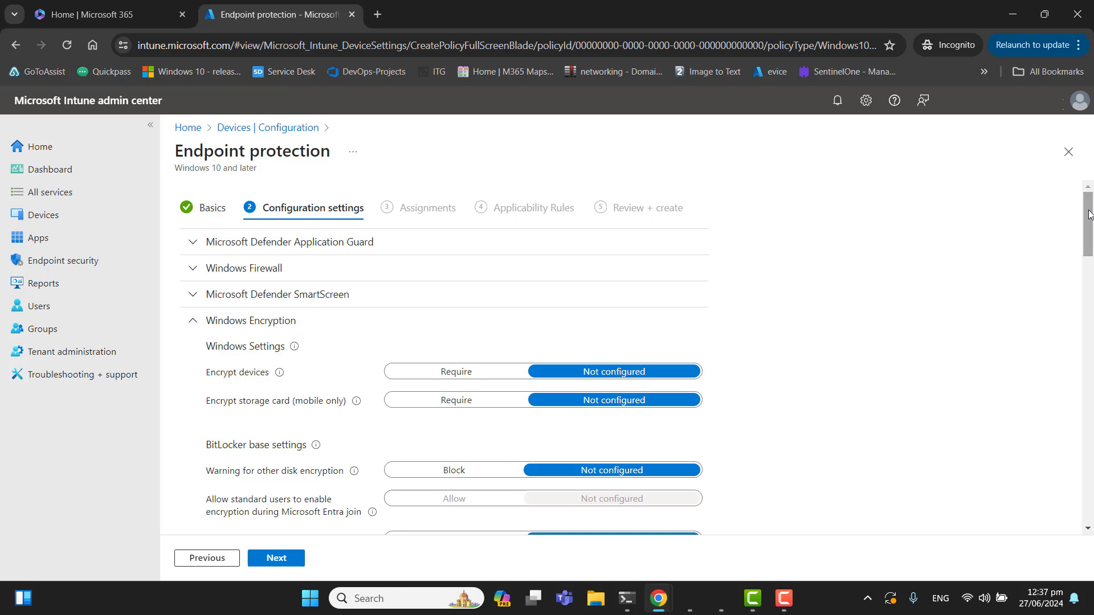
drag(1090, 214, 1090, 227)
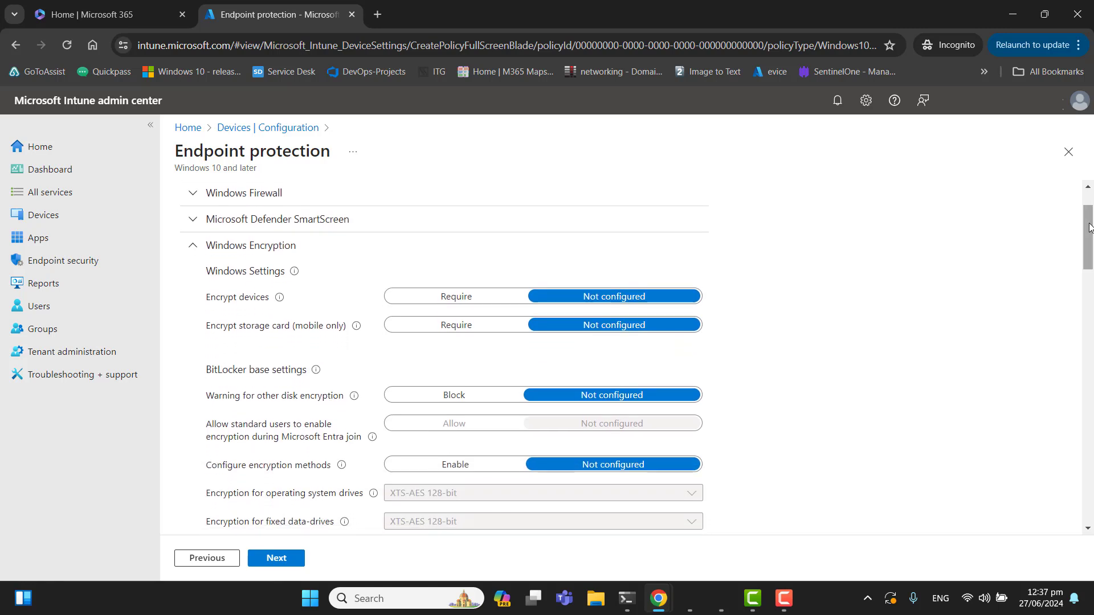
mouse_move(279, 299)
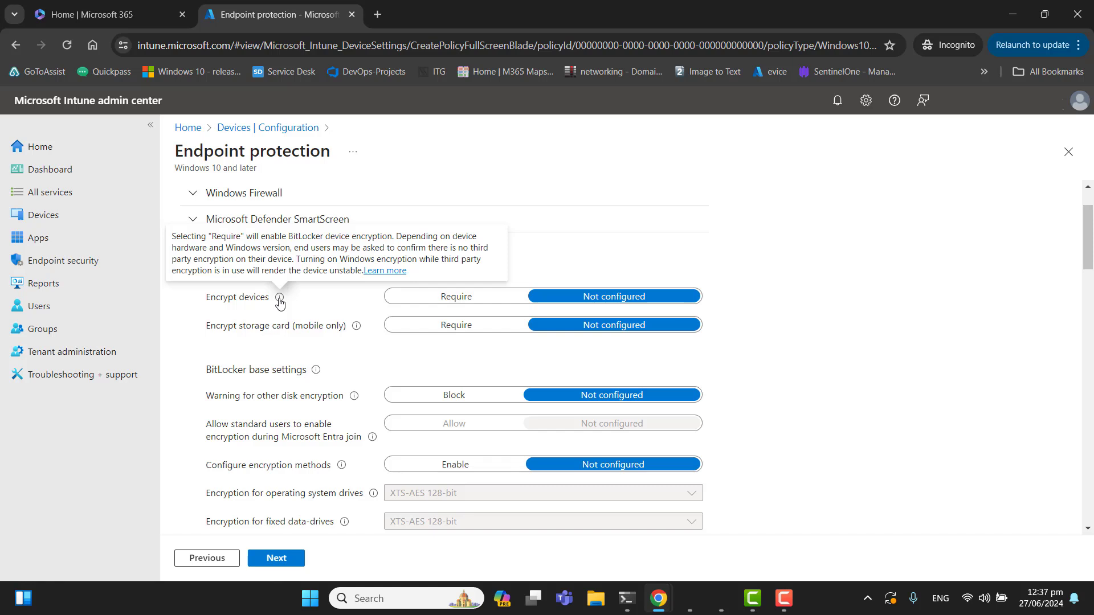
click(453, 297)
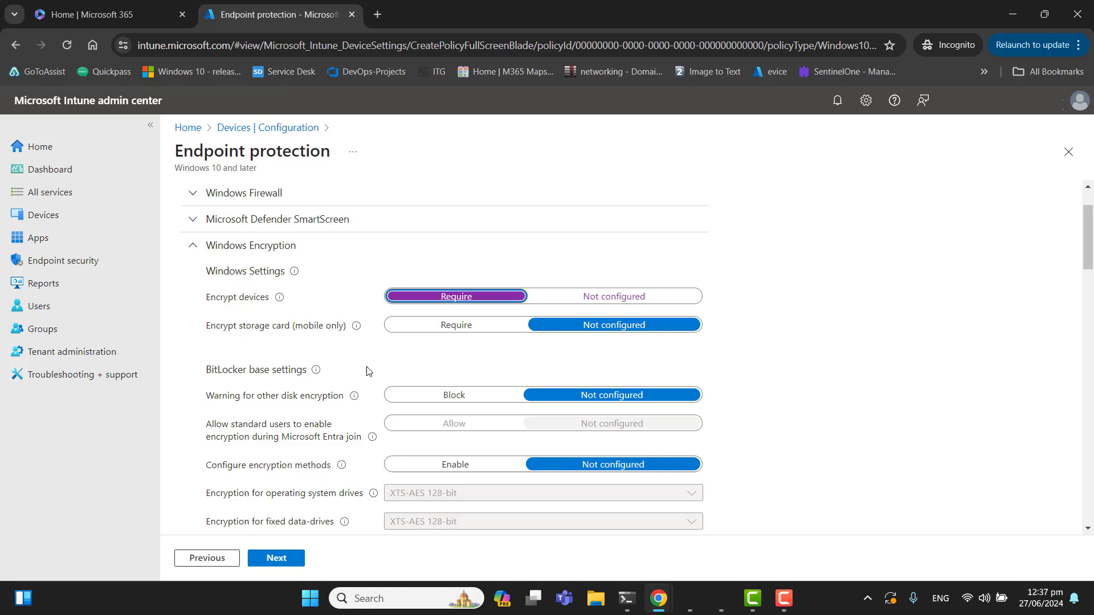
Scroll down and highlight the Microsoft Entra join wording in the encryption settings
scroll(1089, 250, down, 1)
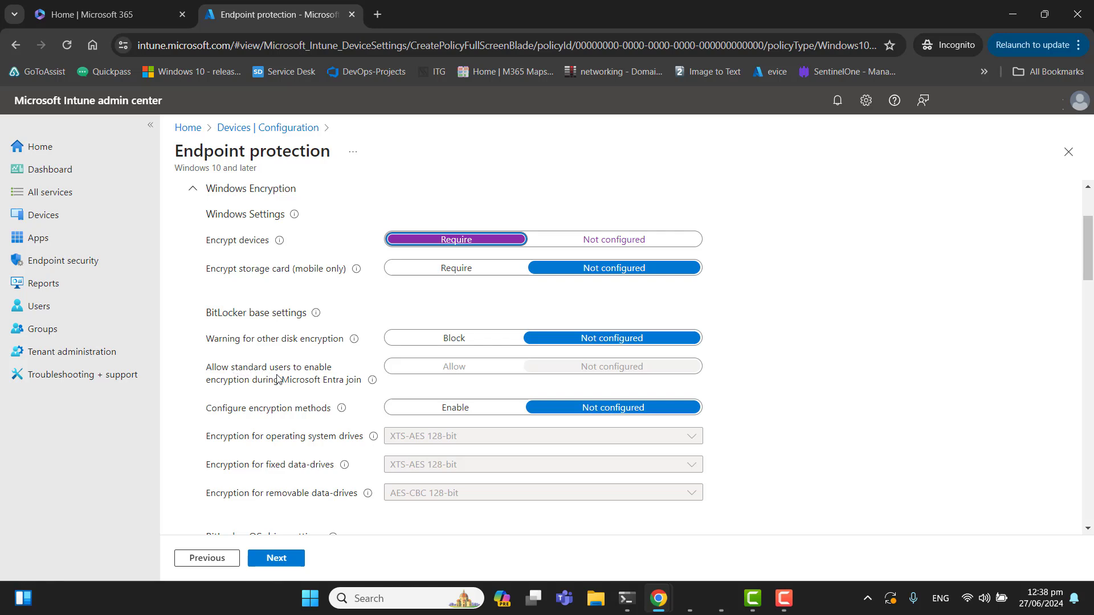
drag(282, 386, 359, 393)
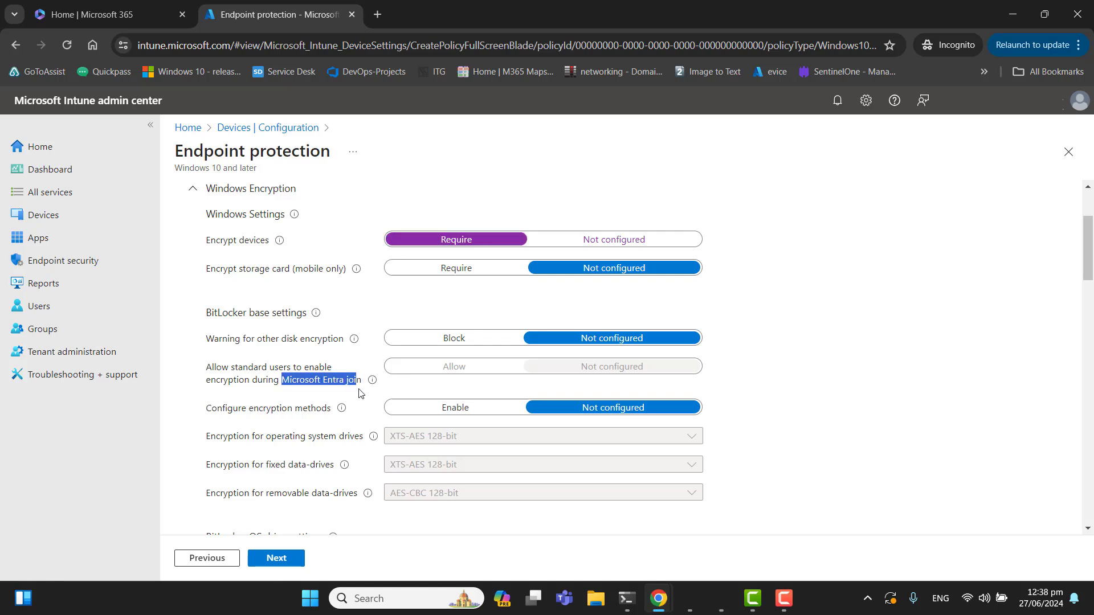
click(359, 393)
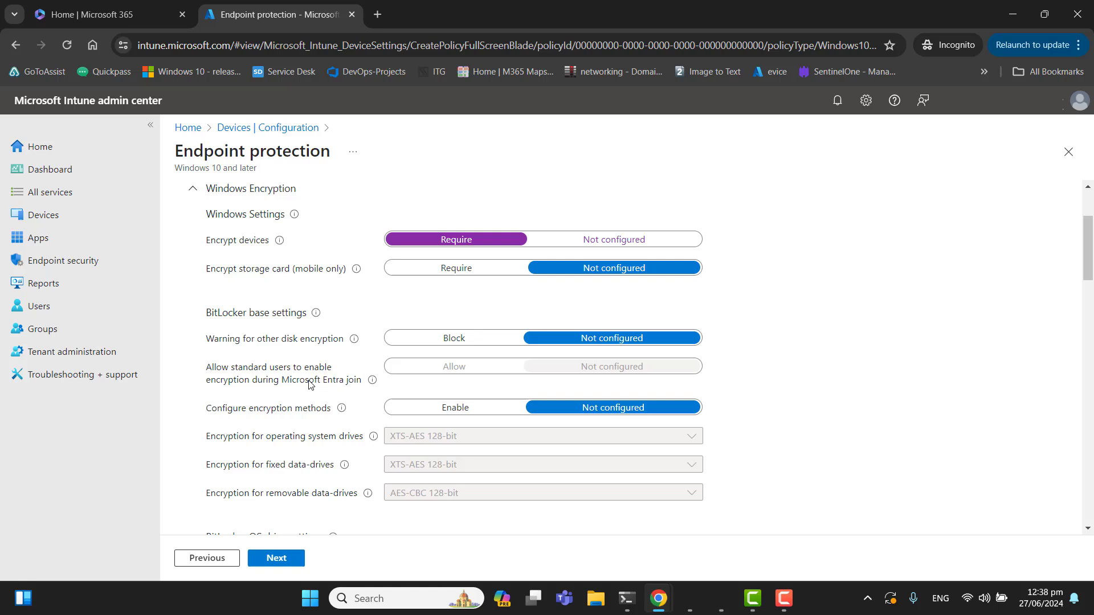
mouse_move(373, 379)
click(477, 409)
scroll(376, 388, down, 1)
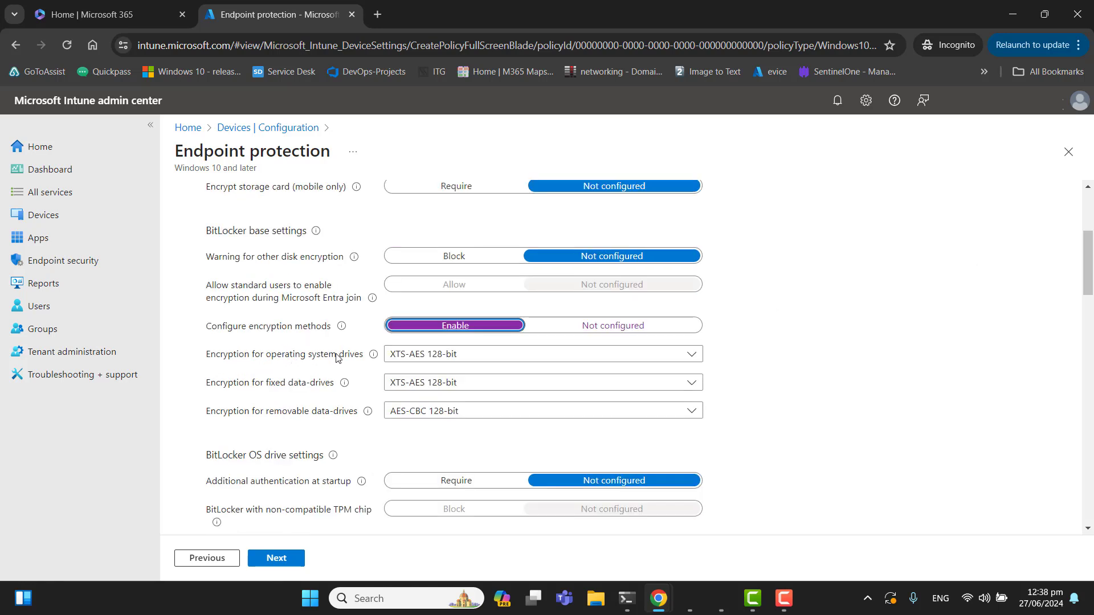
mouse_move(372, 356)
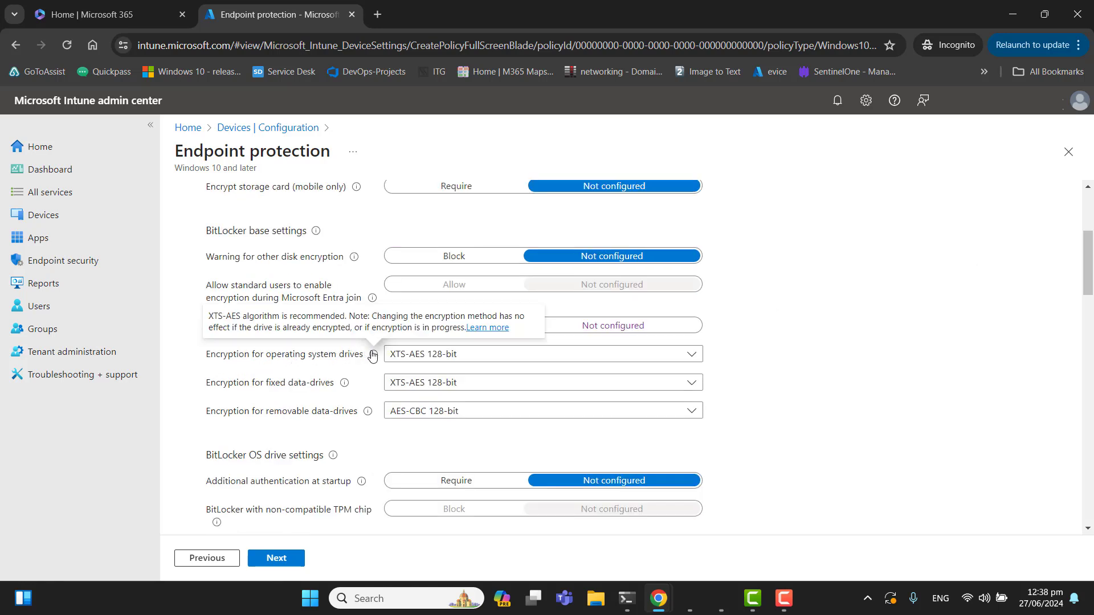
click(489, 357)
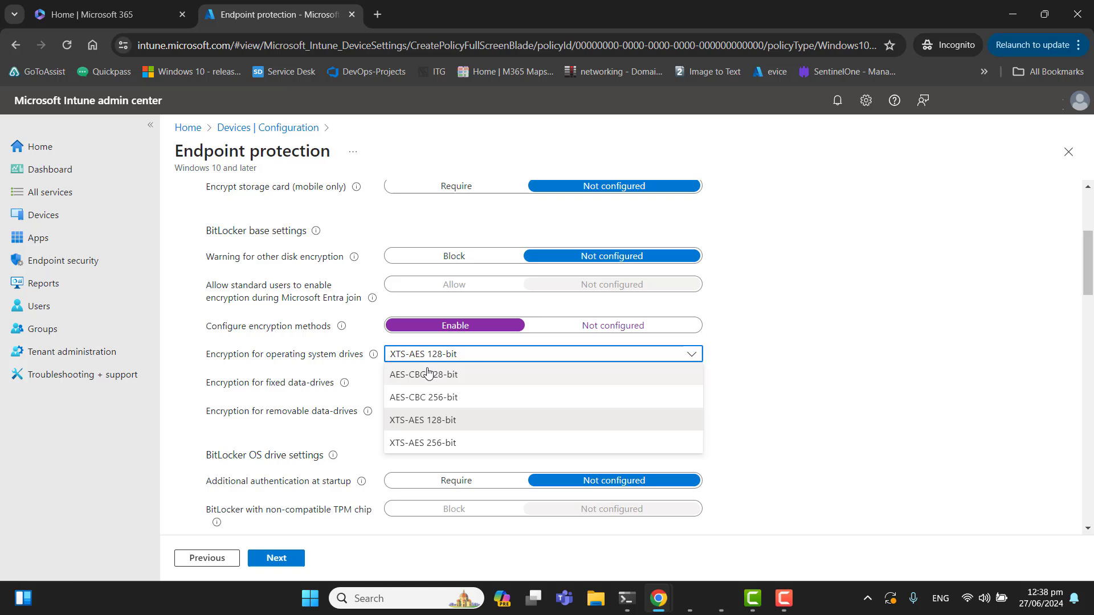
click(436, 425)
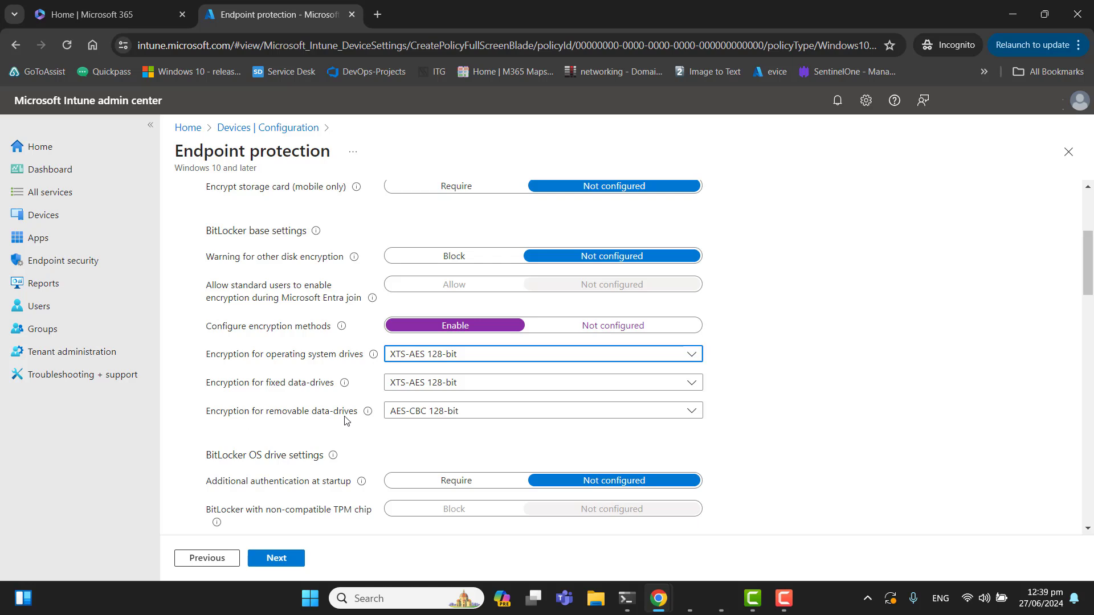
click(425, 413)
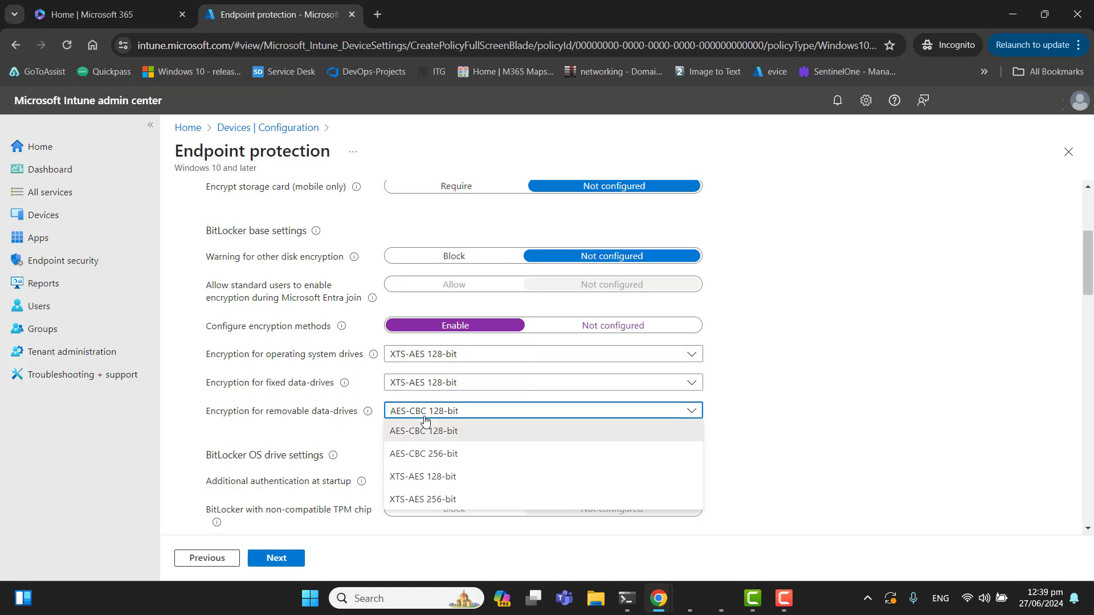
click(445, 479)
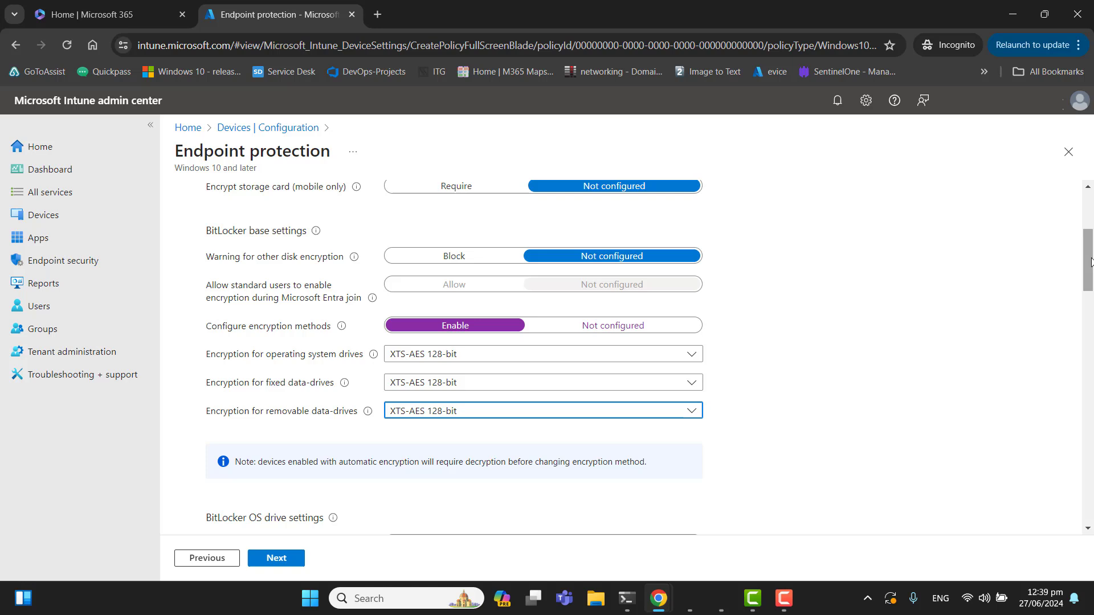
drag(1090, 262, 1091, 278)
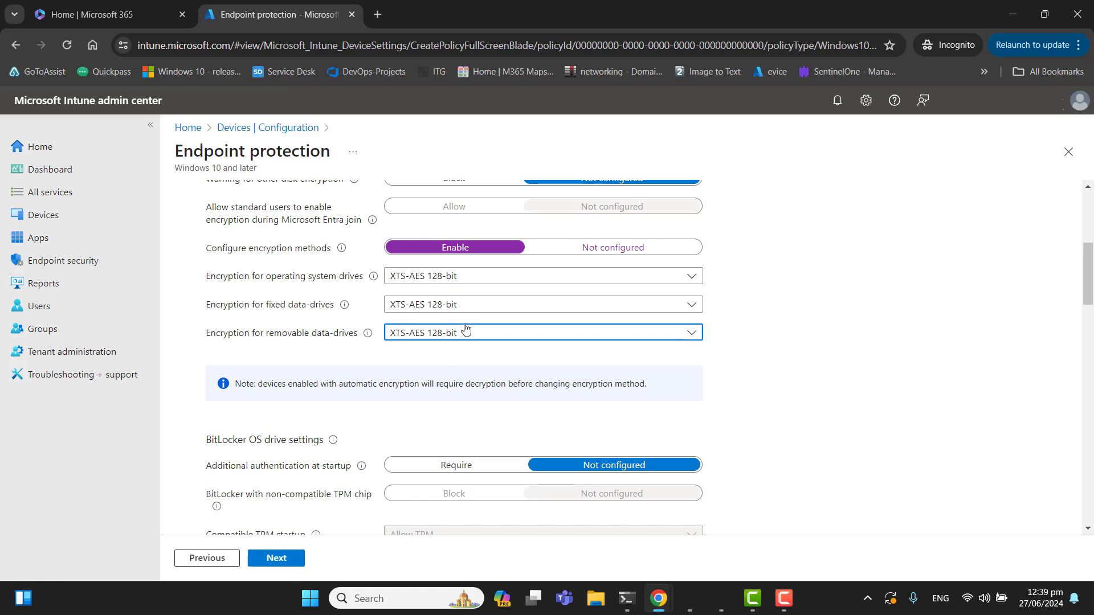
mouse_move(371, 278)
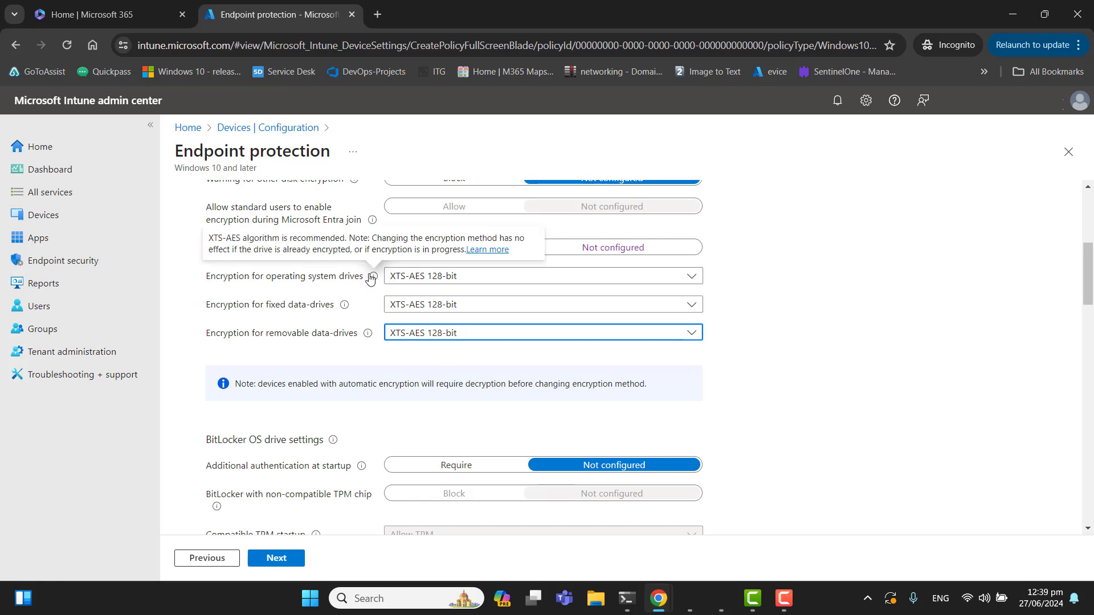
mouse_move(346, 310)
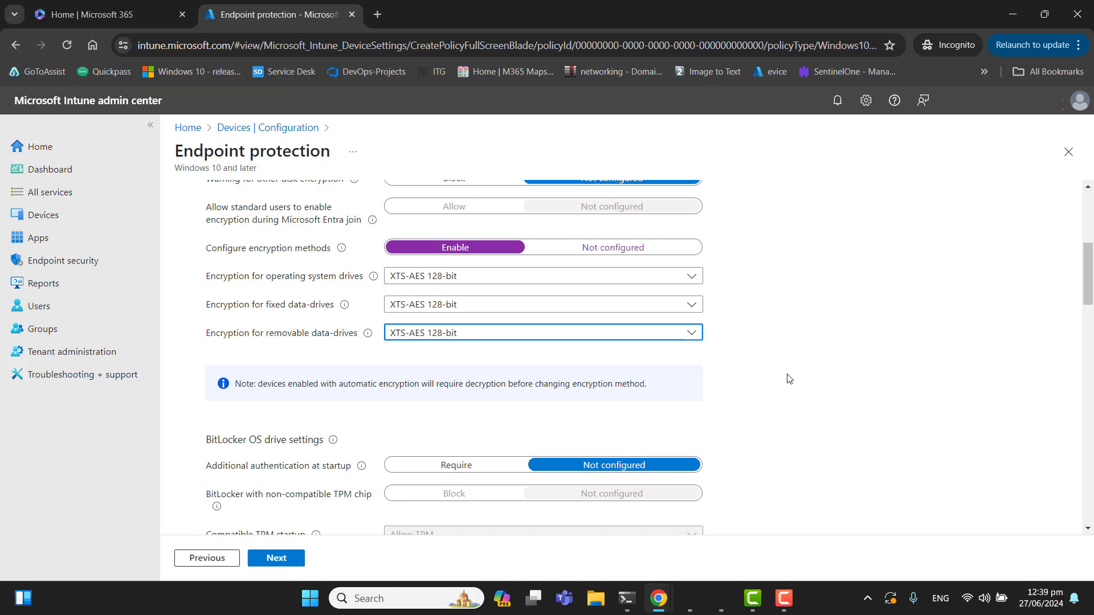
Require additional authentication at startup, leaving BitLocker with non-compatible TPM chip not configured
drag(1090, 276, 1091, 306)
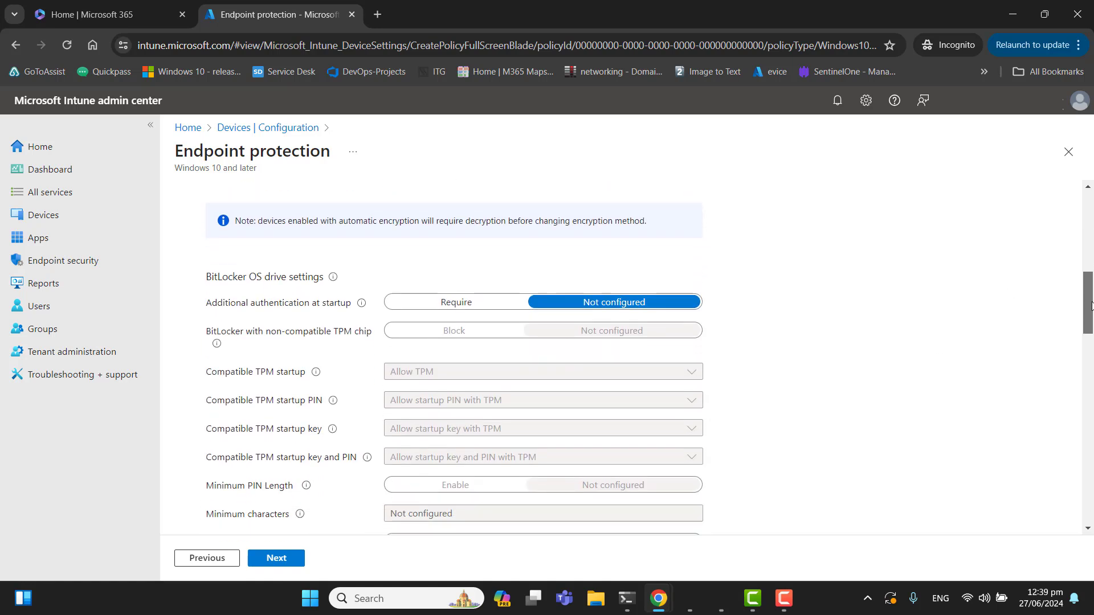
click(445, 311)
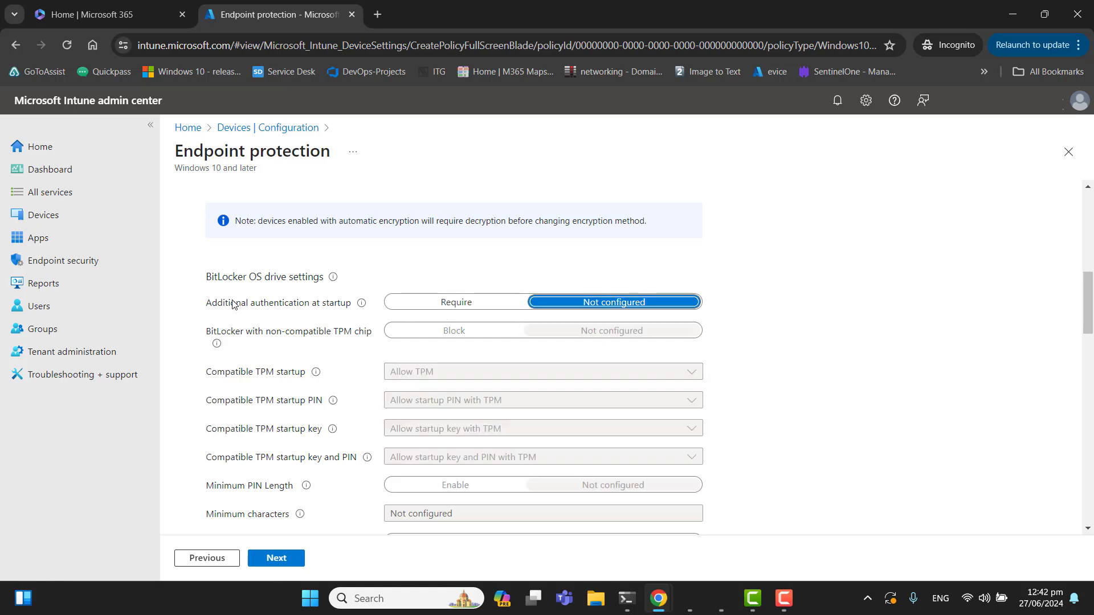
click(440, 308)
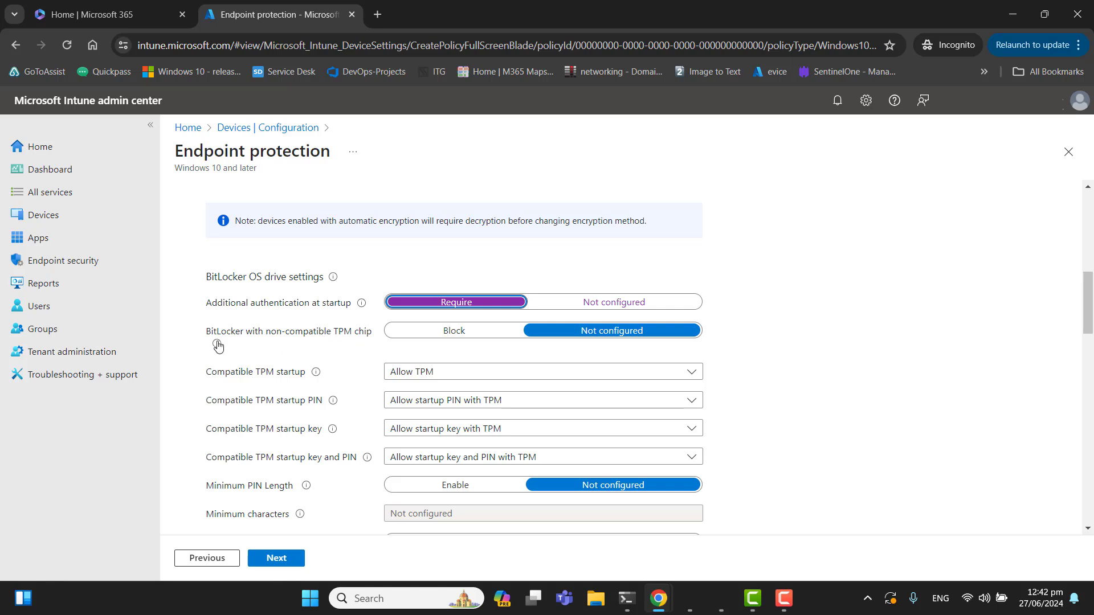
mouse_move(217, 345)
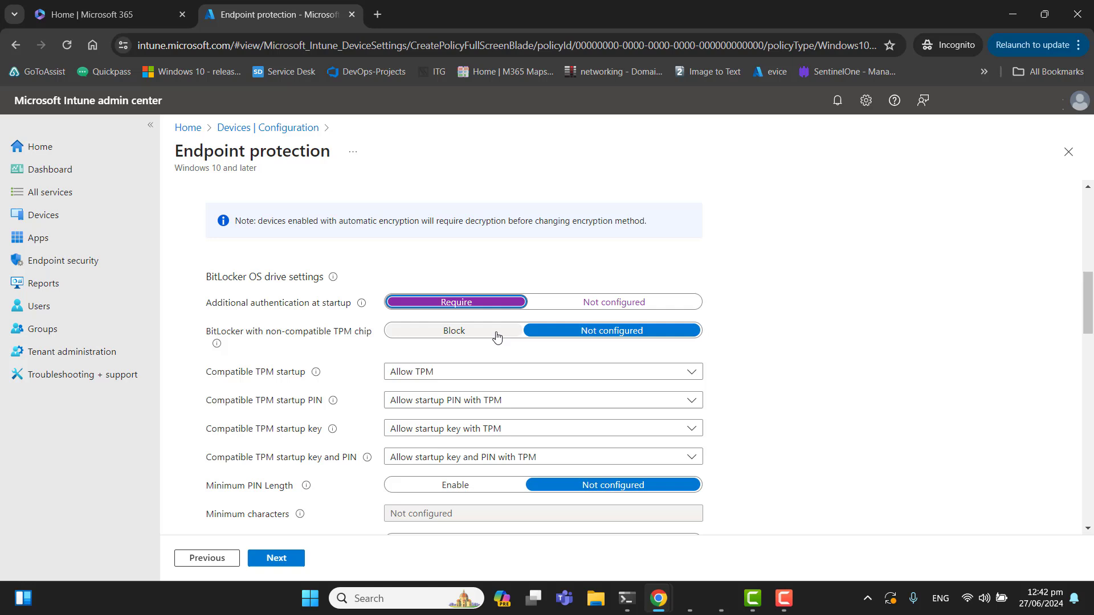
click(592, 335)
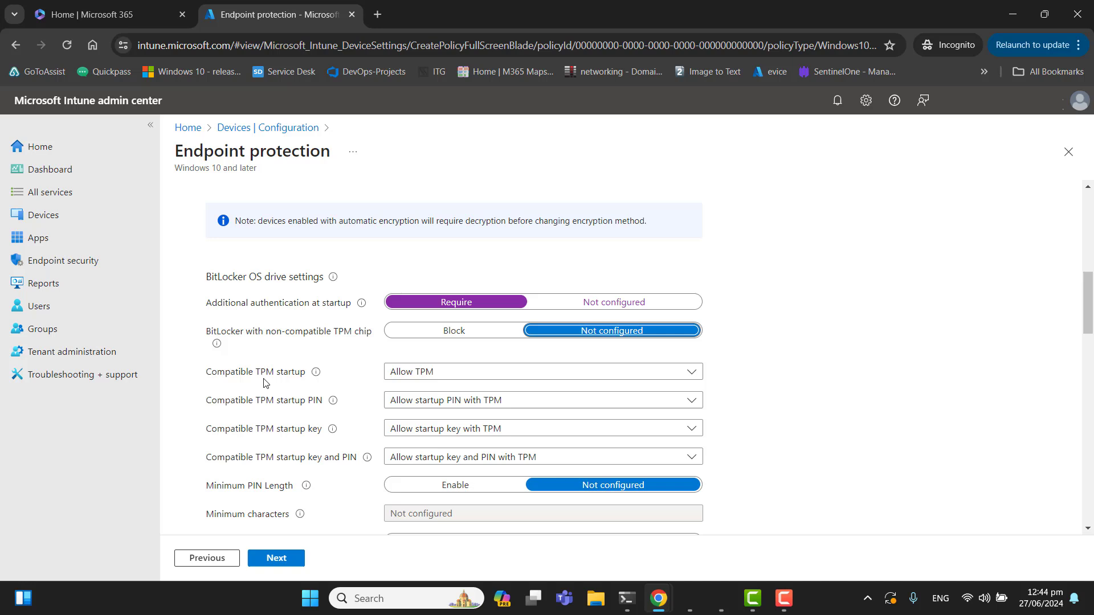
Keep Compatible TPM startup set to Allow TPM
click(477, 373)
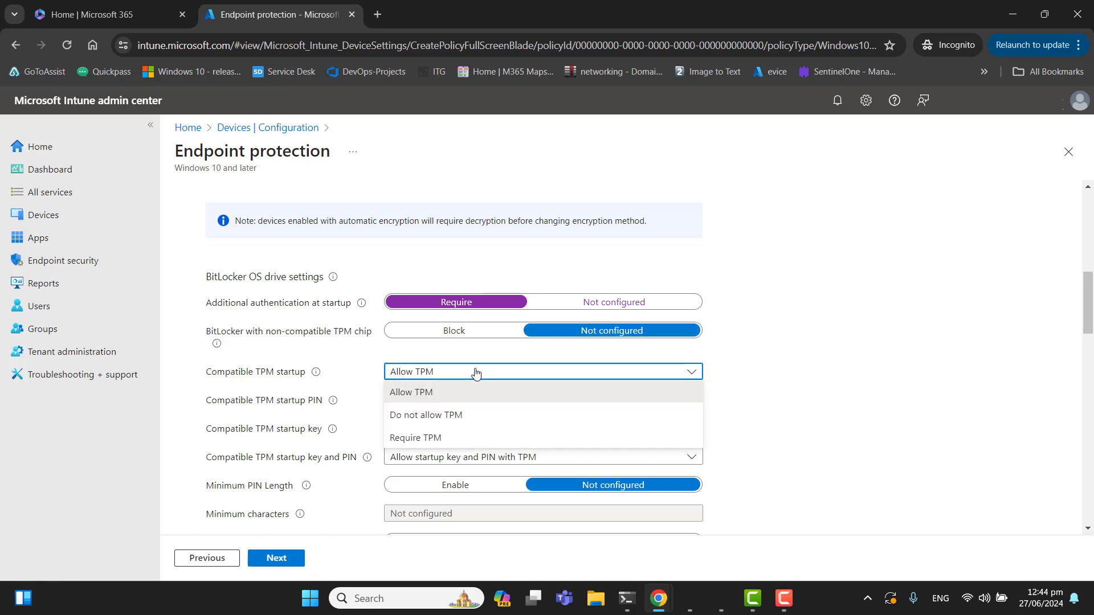
click(473, 372)
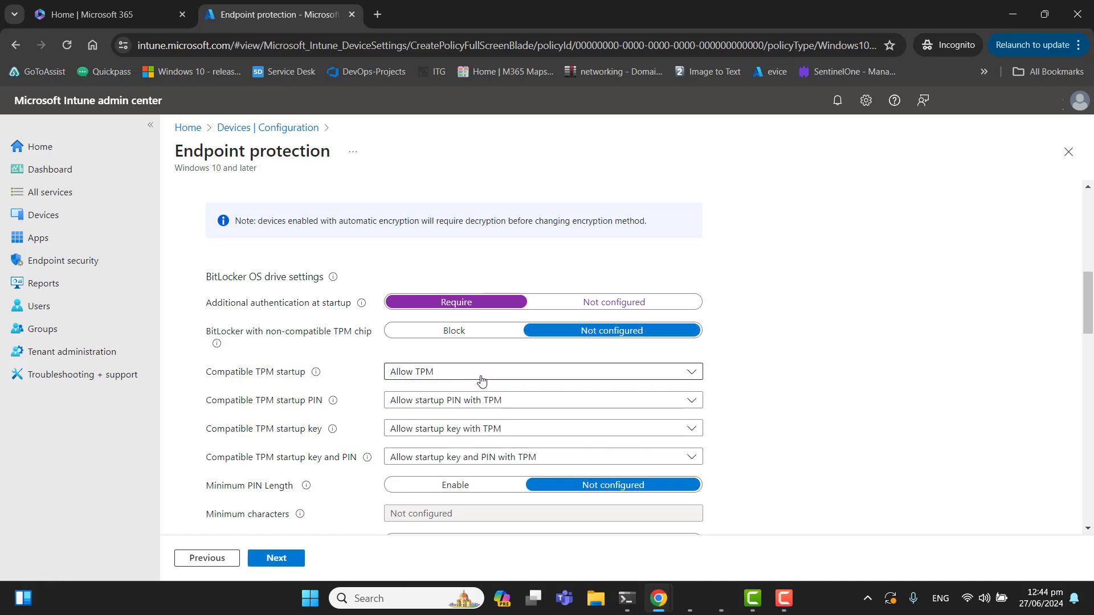
click(479, 379)
click(843, 388)
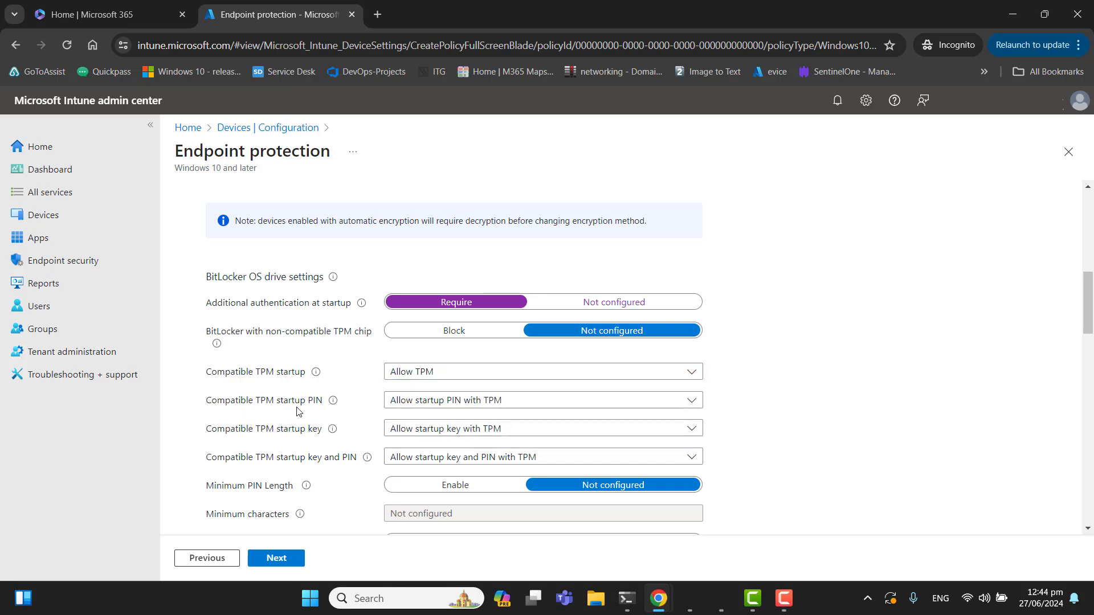
Set TPM startup PIN, startup key, and startup key and PIN to Do not allow
click(464, 401)
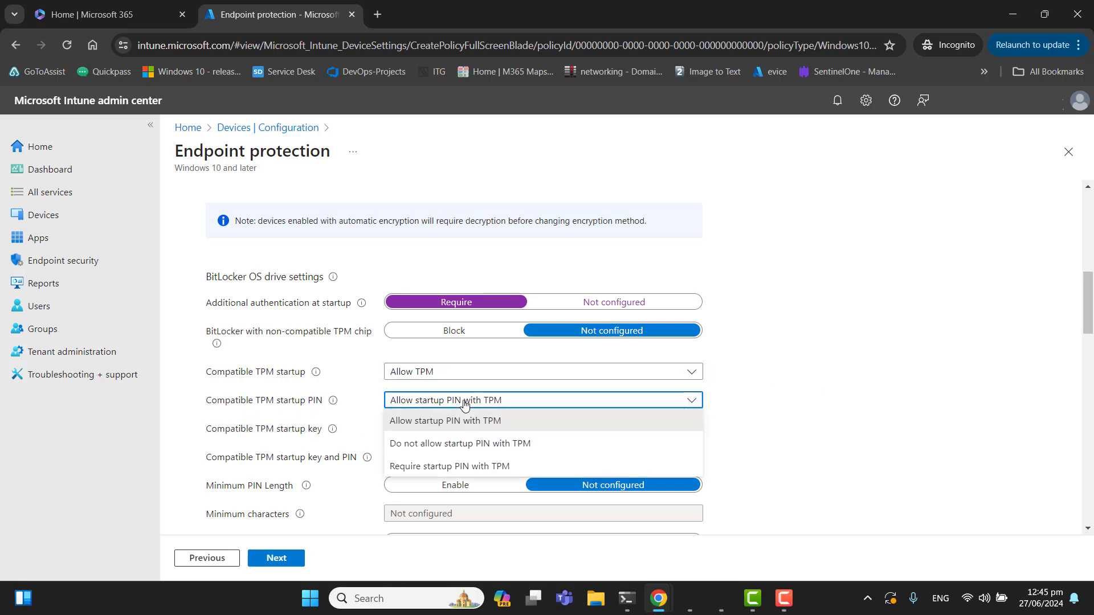
click(460, 448)
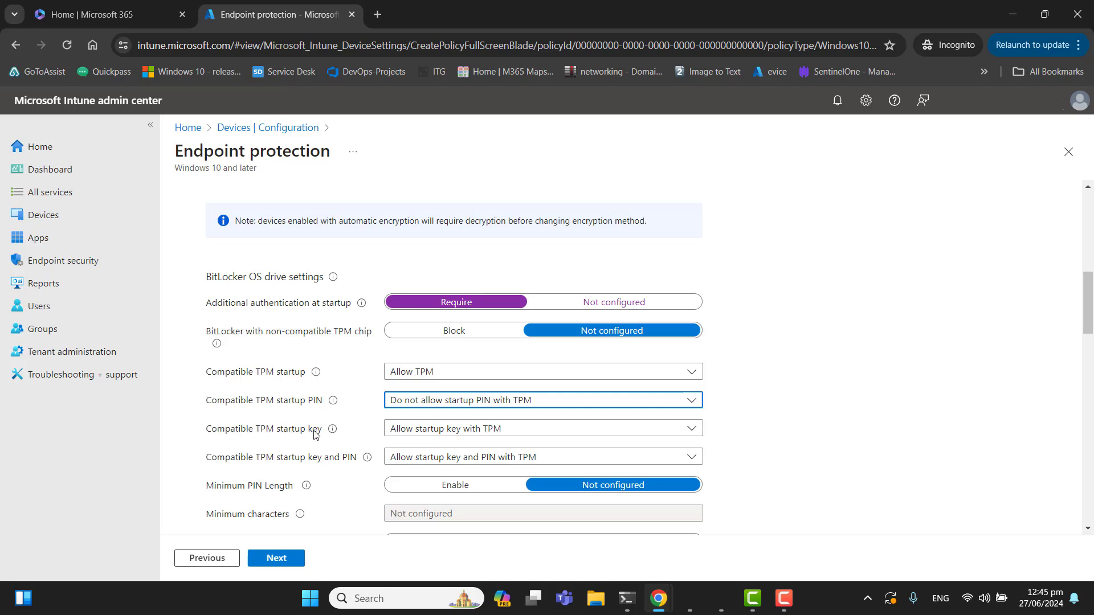
click(453, 433)
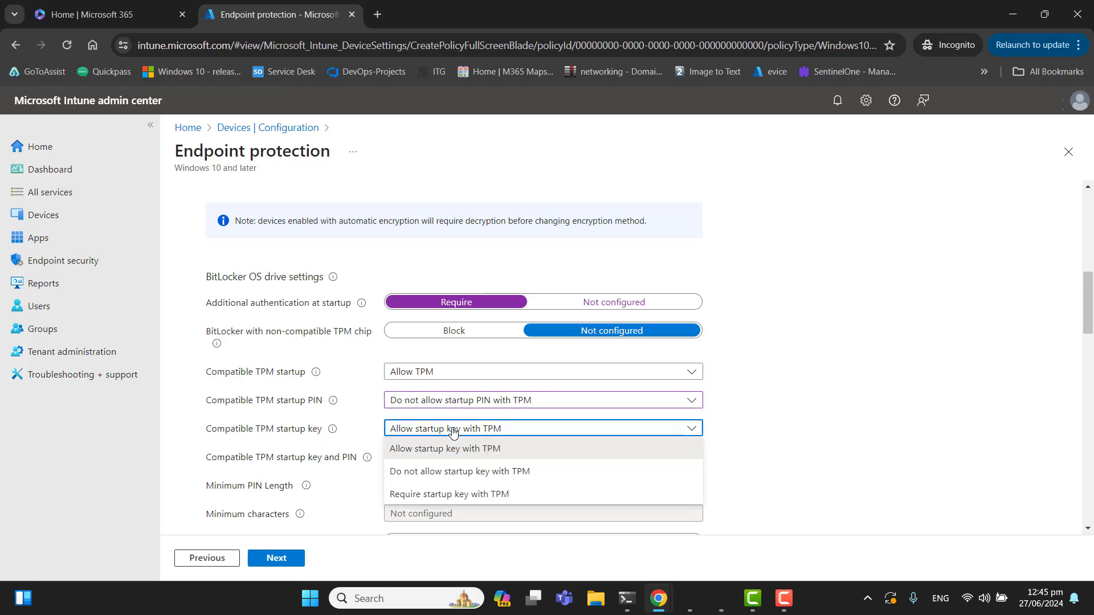
click(444, 473)
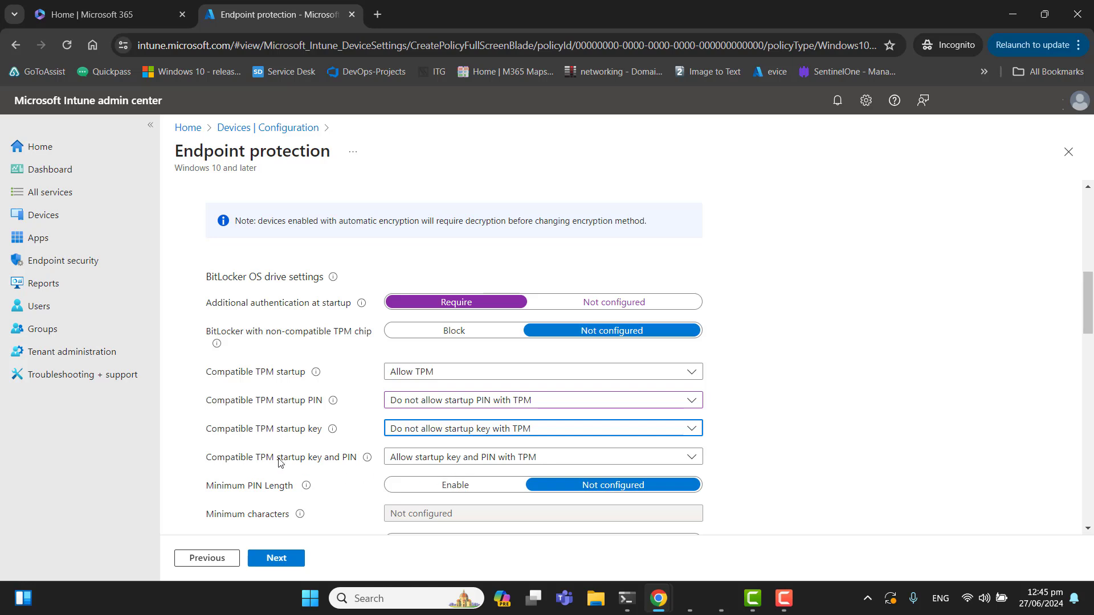
click(426, 466)
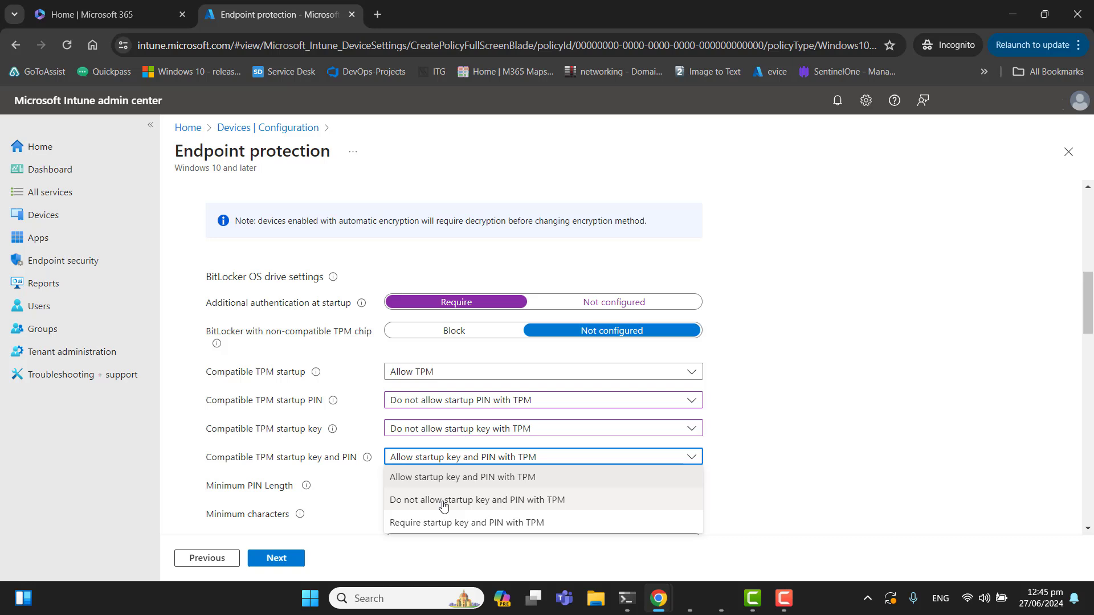
click(443, 500)
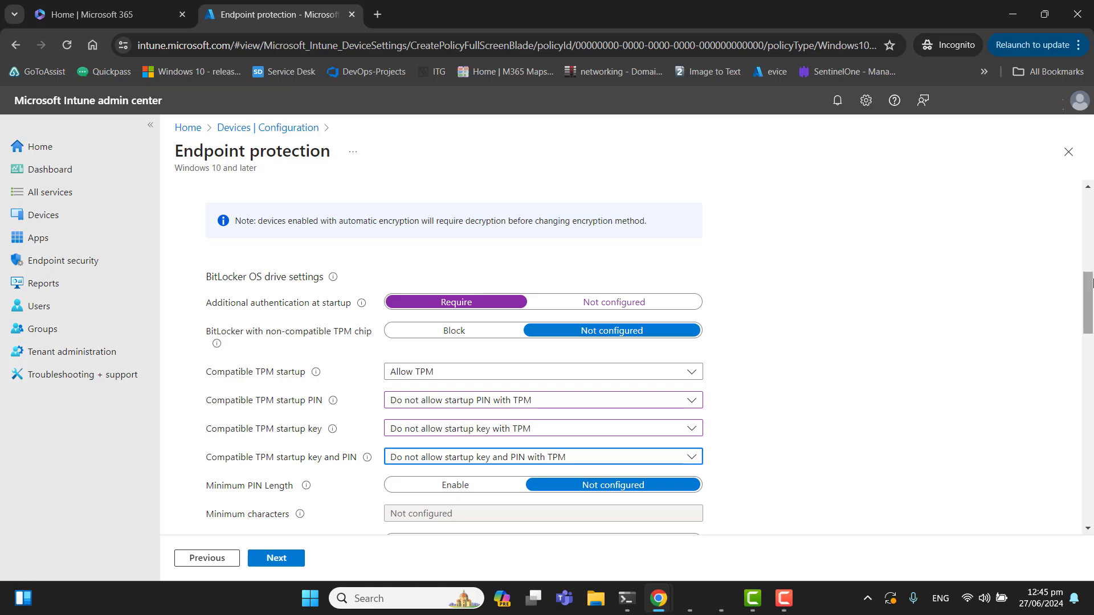
scroll(1089, 288, down, 1)
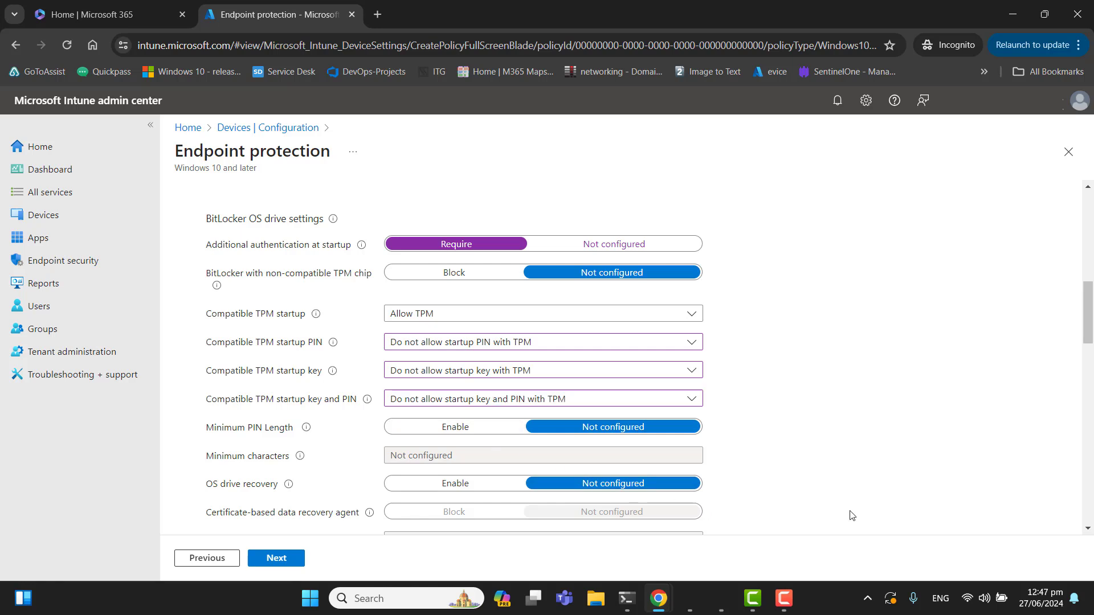
Enable Minimum PIN Length with a minimum of 6 characters
click(447, 427)
click(436, 454)
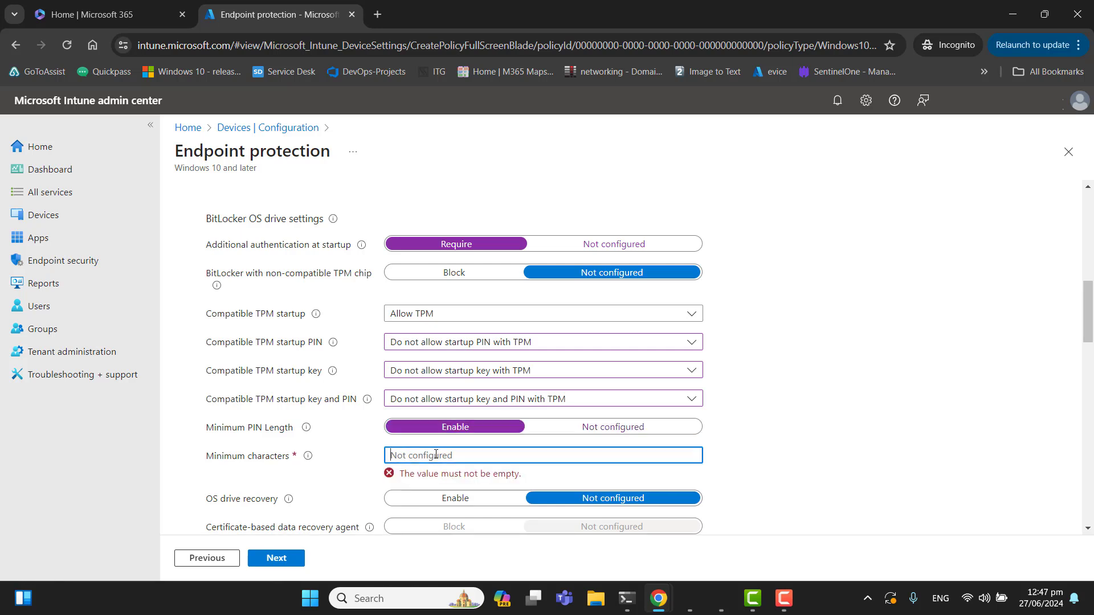
text(6)
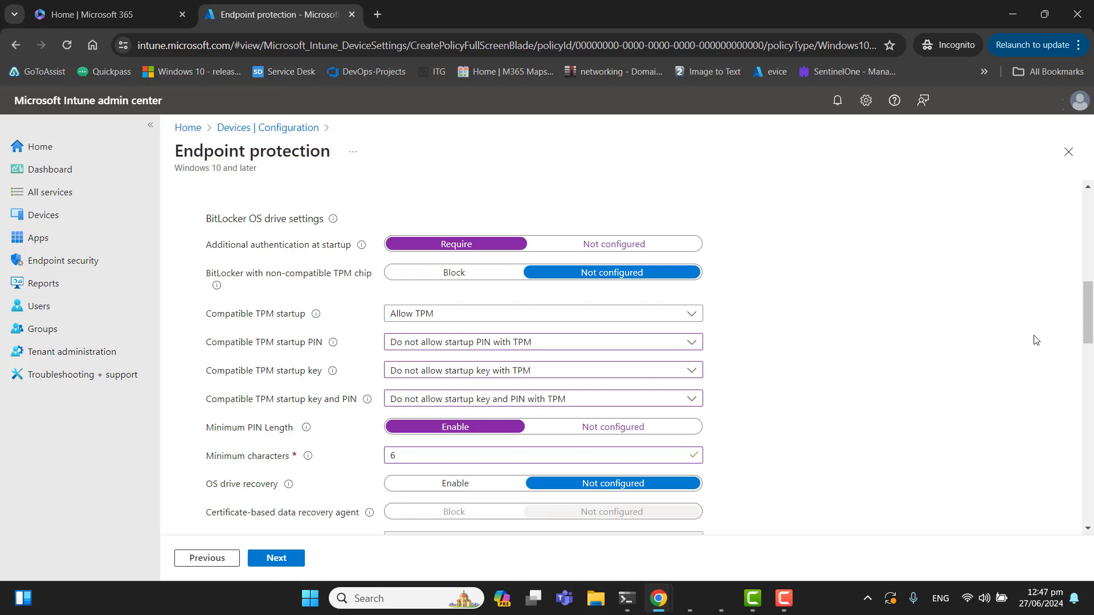
Enable OS drive recovery and save BitLocker recovery information to Microsoft Entra ID
drag(1089, 312, 1090, 343)
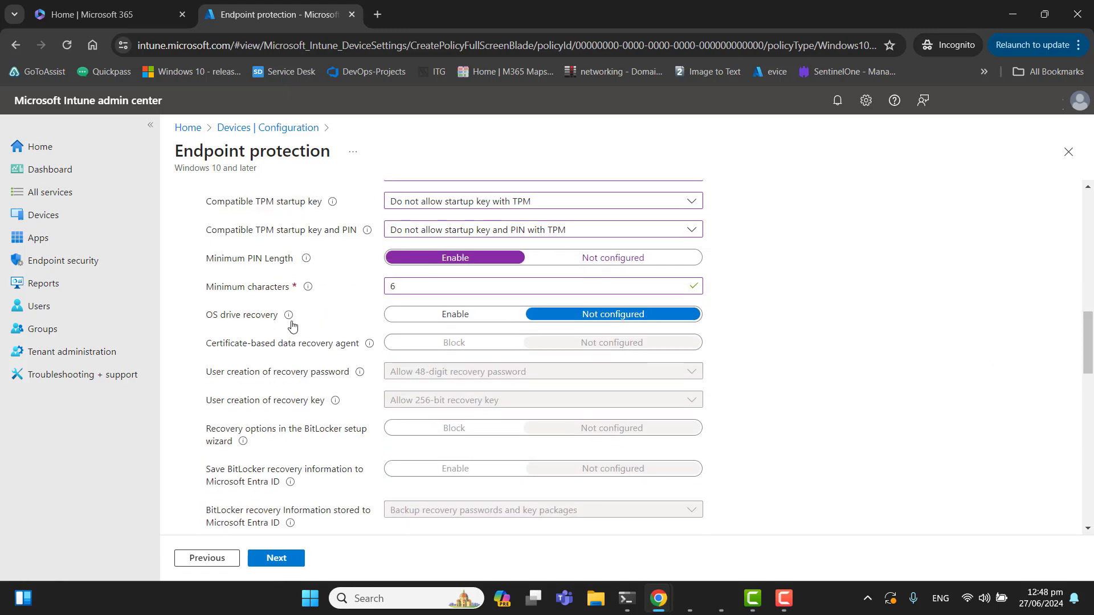
mouse_move(289, 320)
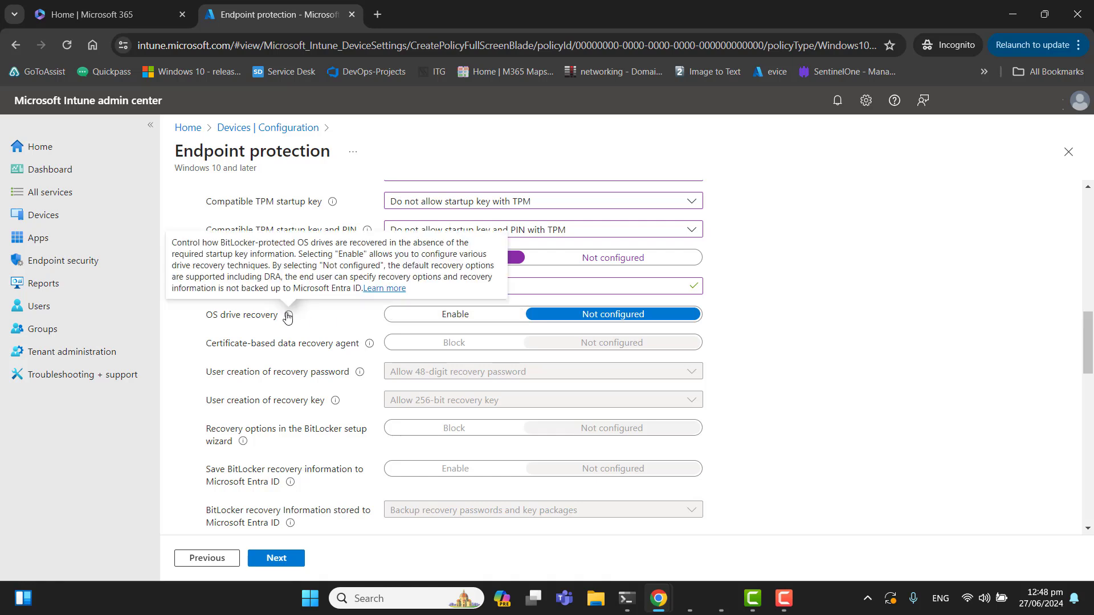
click(420, 316)
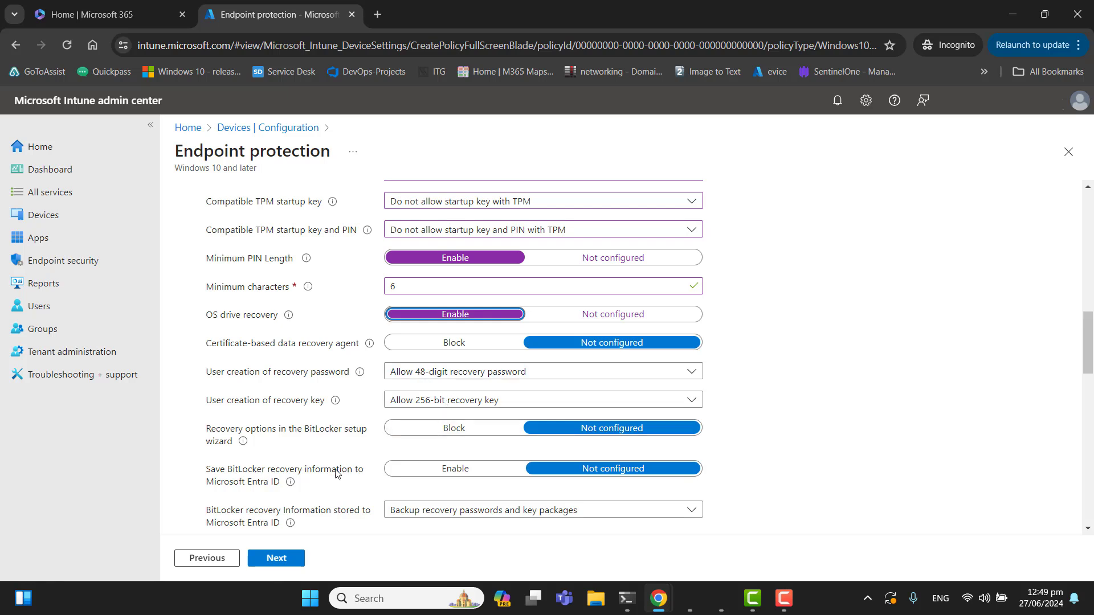
scroll(220, 379, down, 2)
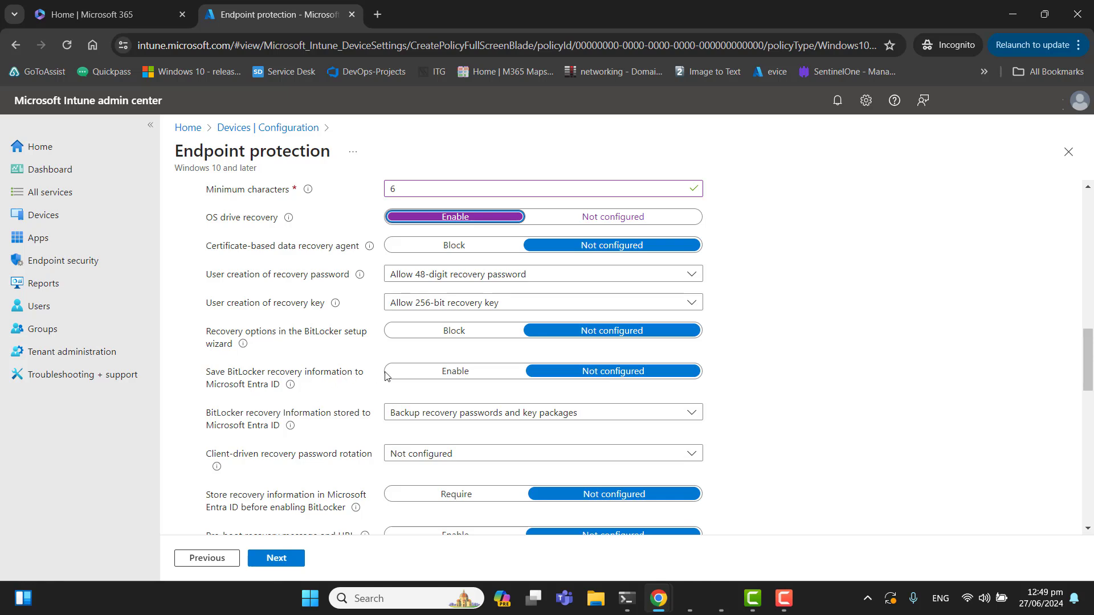
click(465, 374)
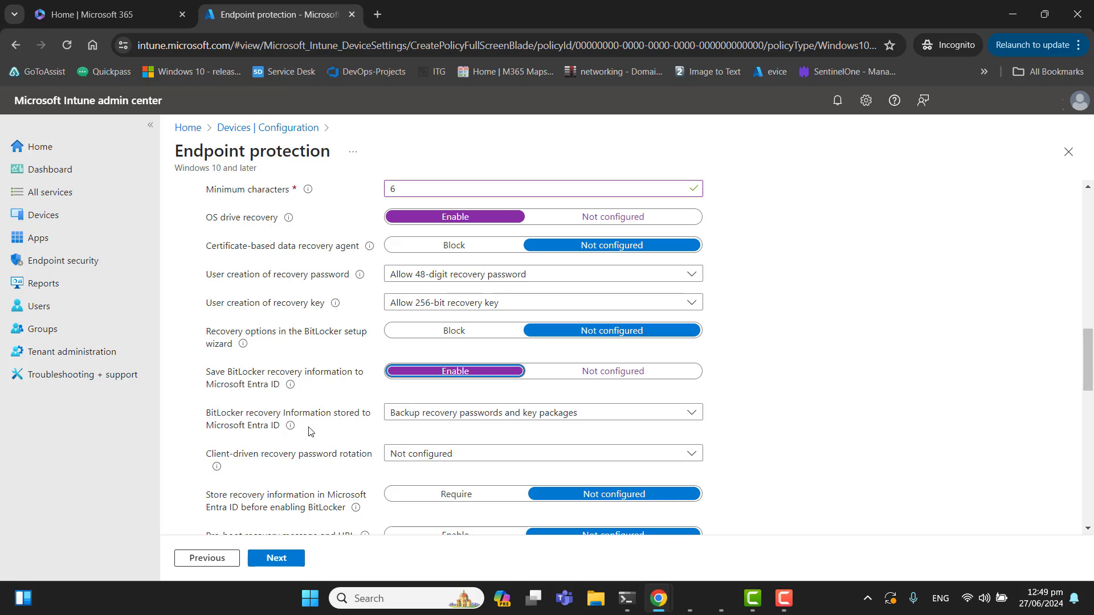
mouse_move(289, 428)
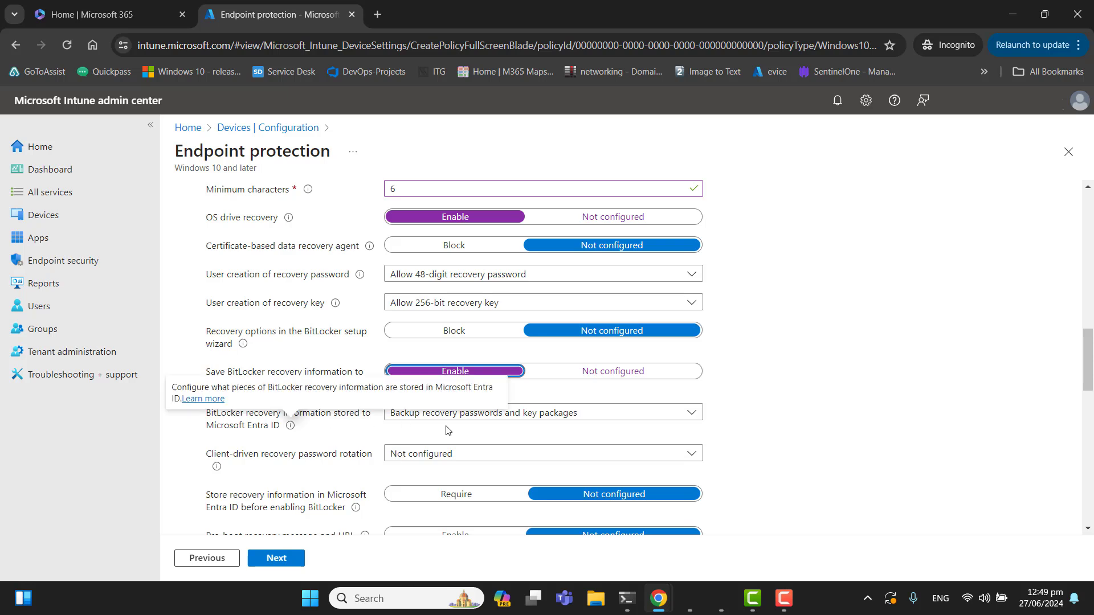
click(511, 413)
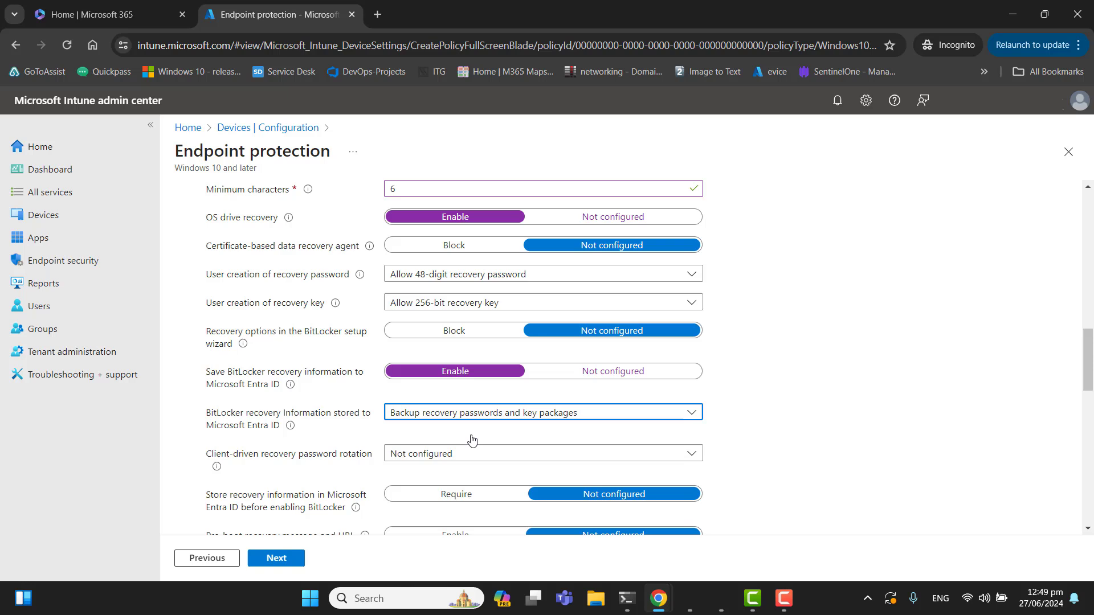
drag(1089, 354, 1089, 366)
Leave recovery password rotation unchanged and require Entra ID backup before enabling BitLocker
click(693, 379)
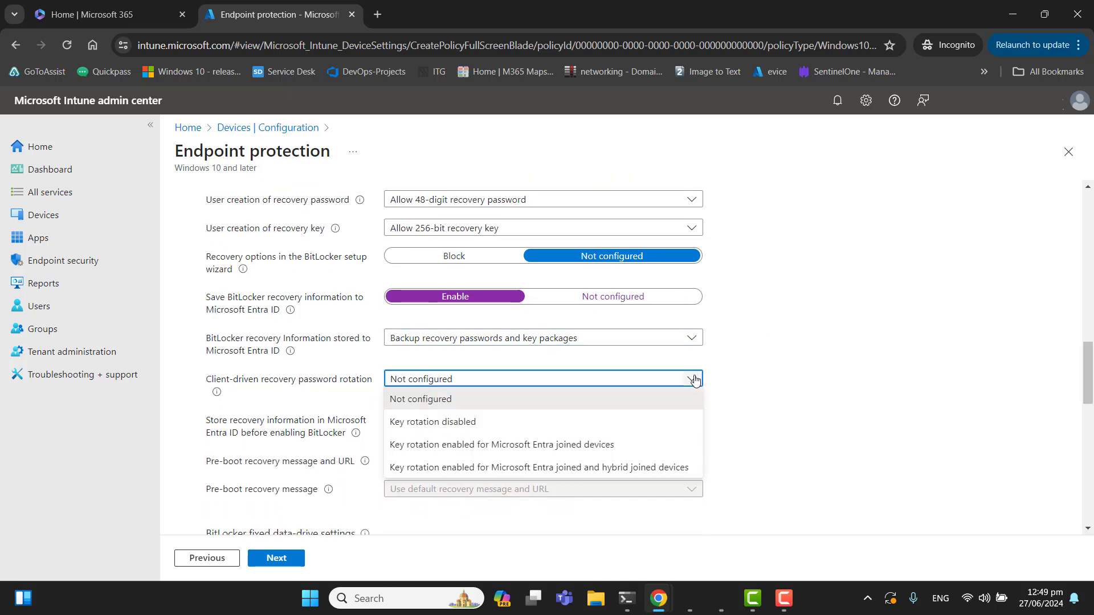
click(694, 379)
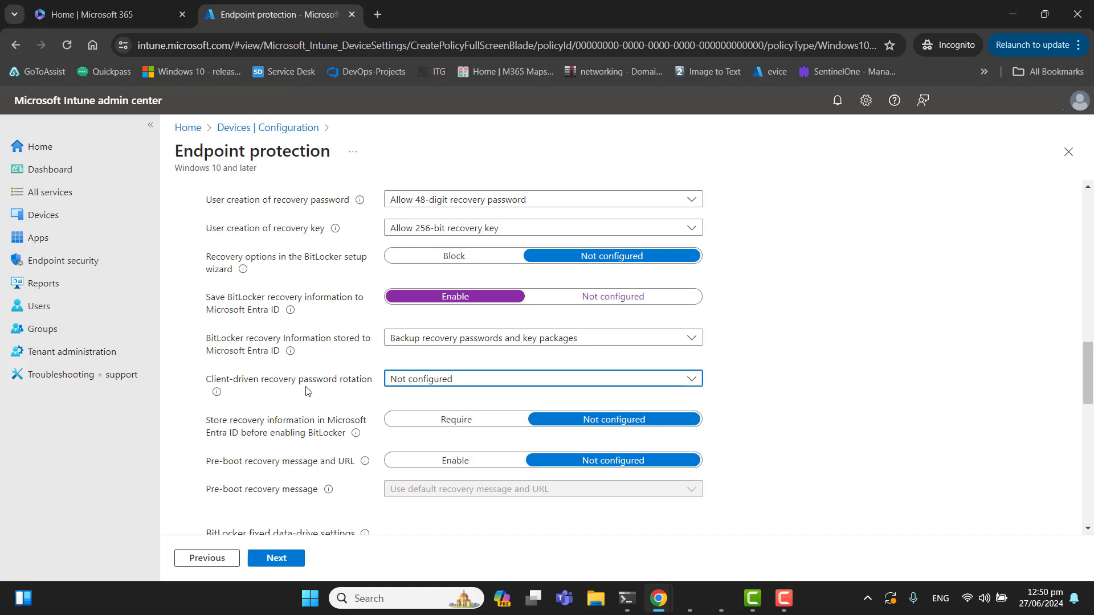
mouse_move(220, 395)
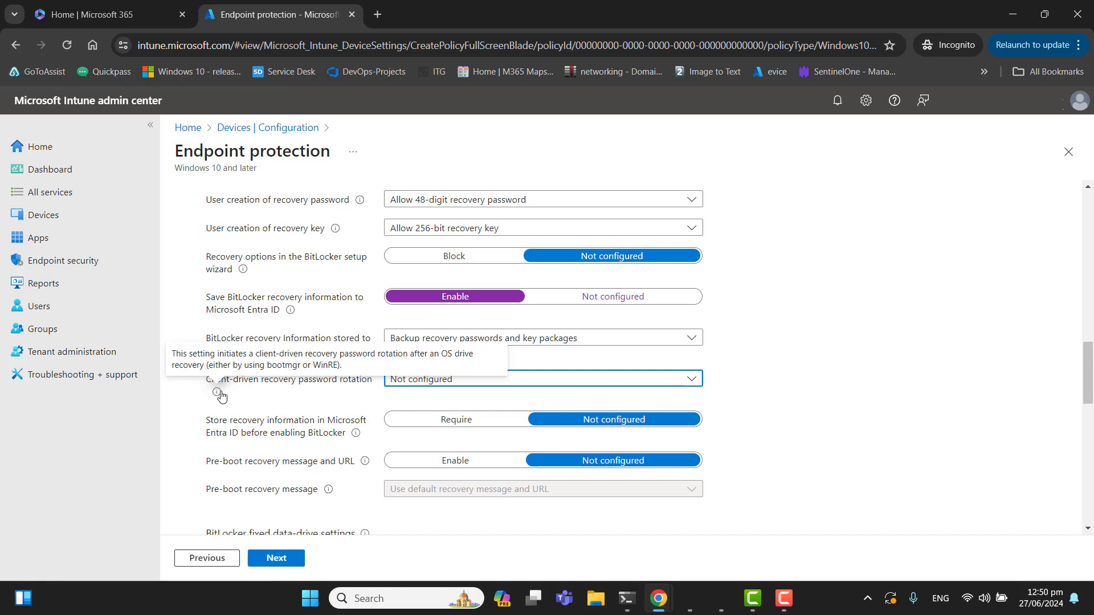
click(644, 378)
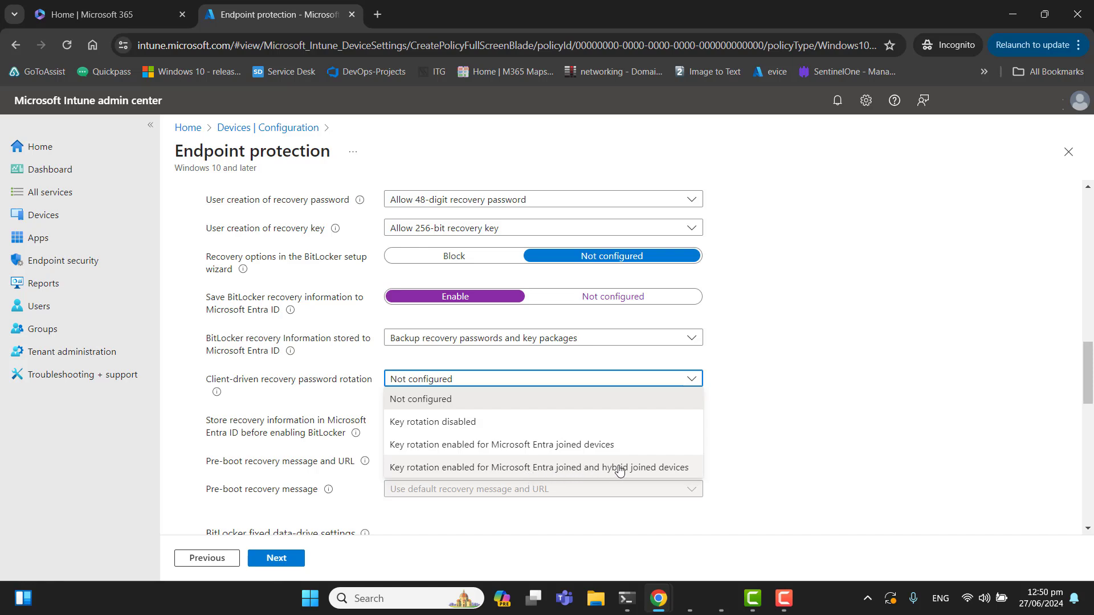
key(Escape)
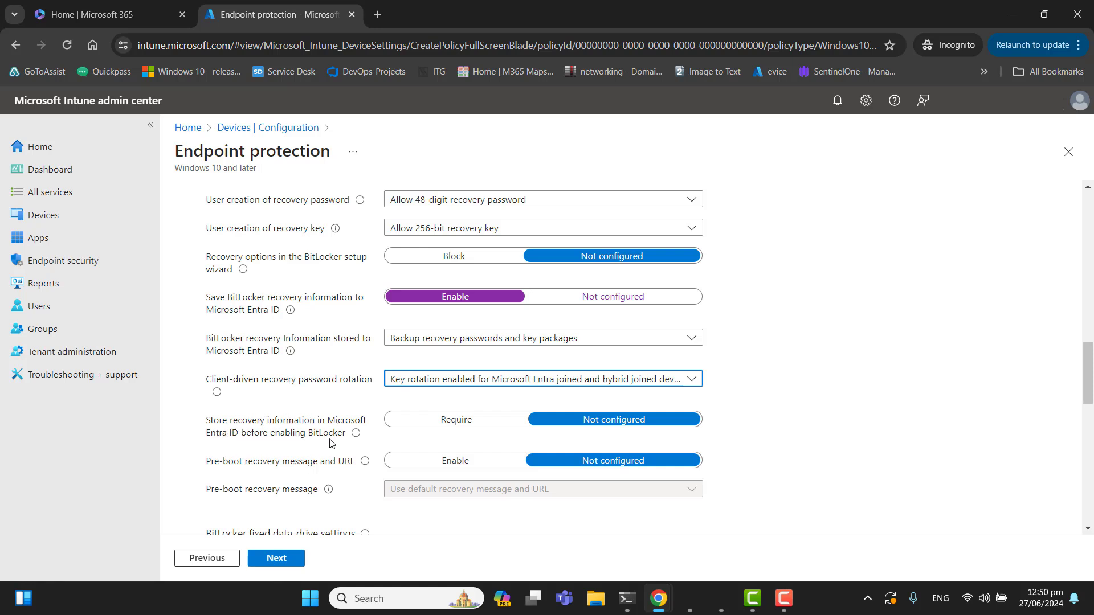
click(448, 422)
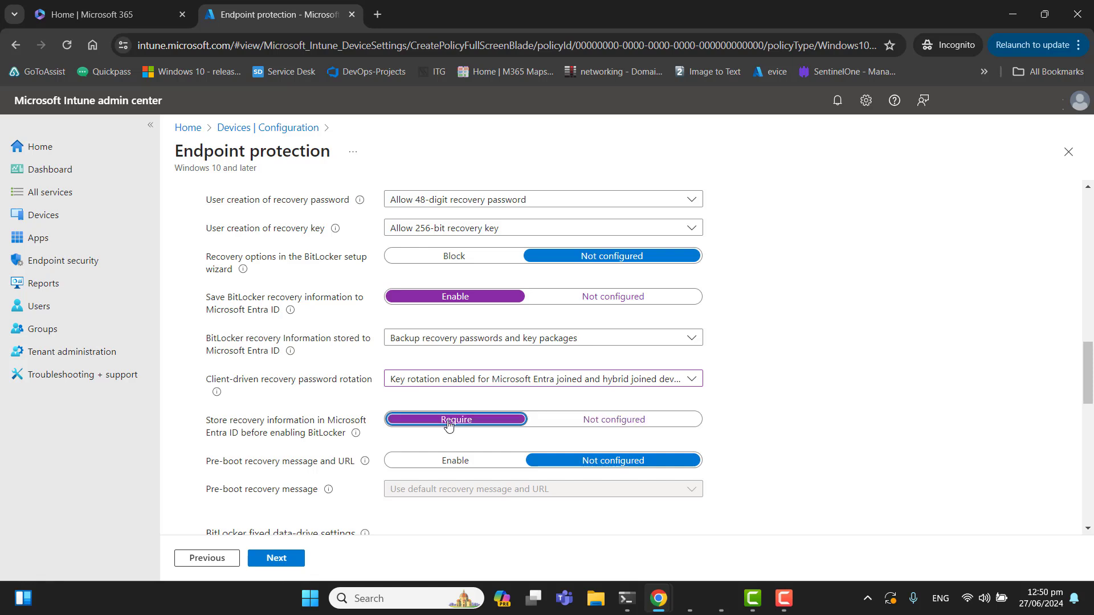
scroll(206, 321, down, 3)
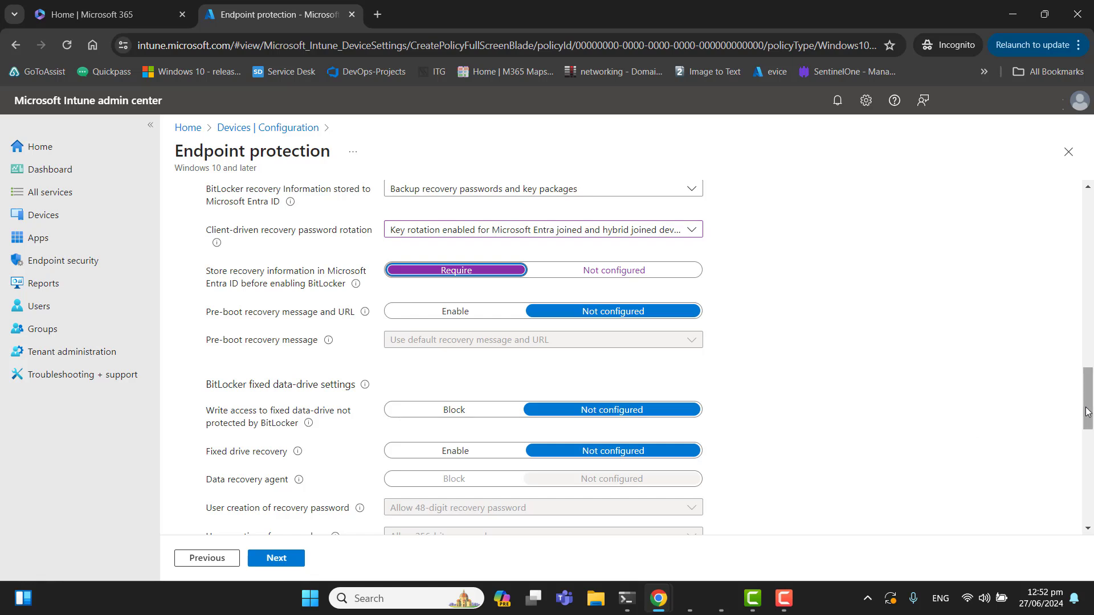
Enable fixed drive recovery, back up passwords and key packages, and require Entra ID storage first
drag(1087, 416, 1088, 439)
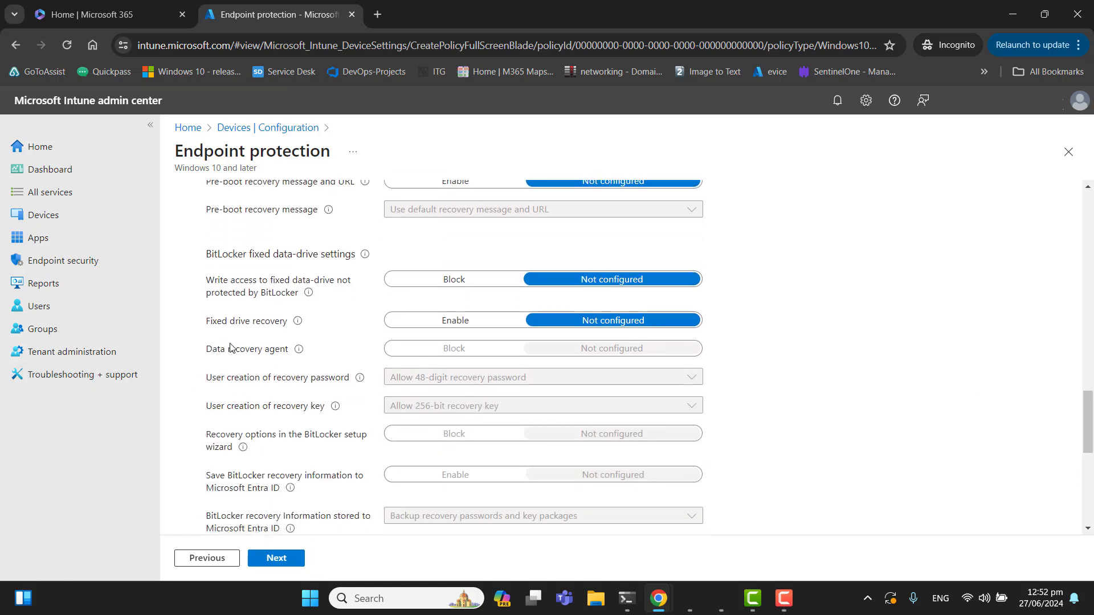
click(472, 322)
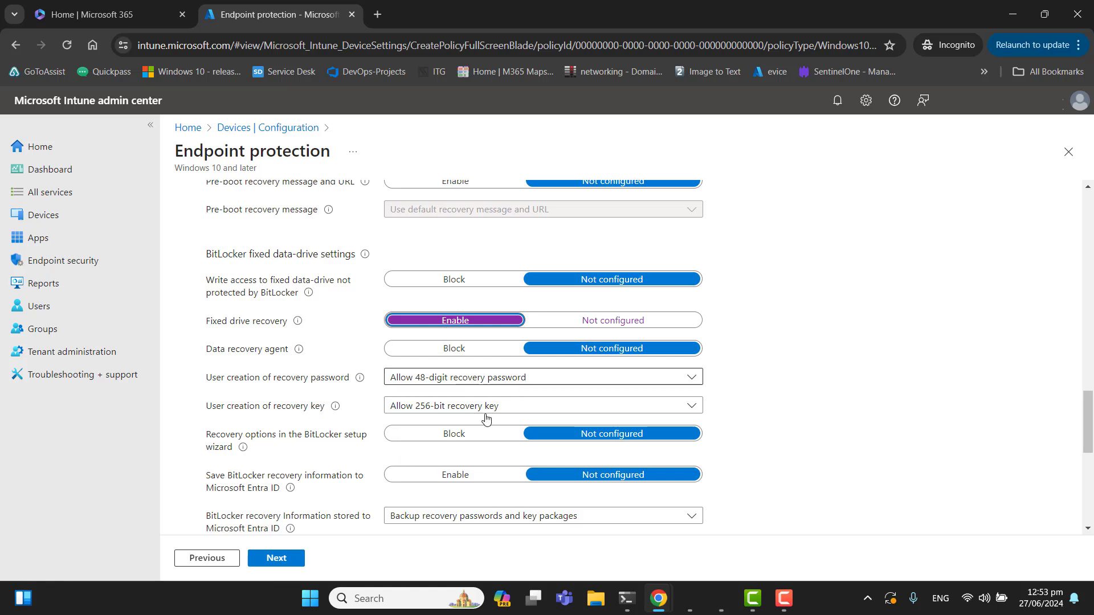
scroll(278, 474, down, 3)
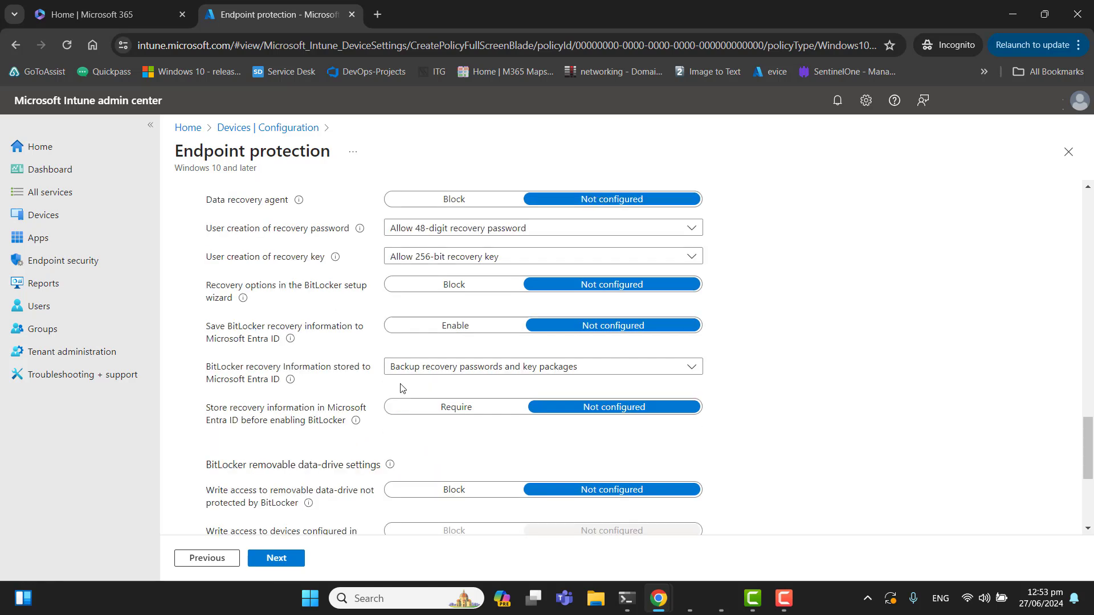
click(473, 371)
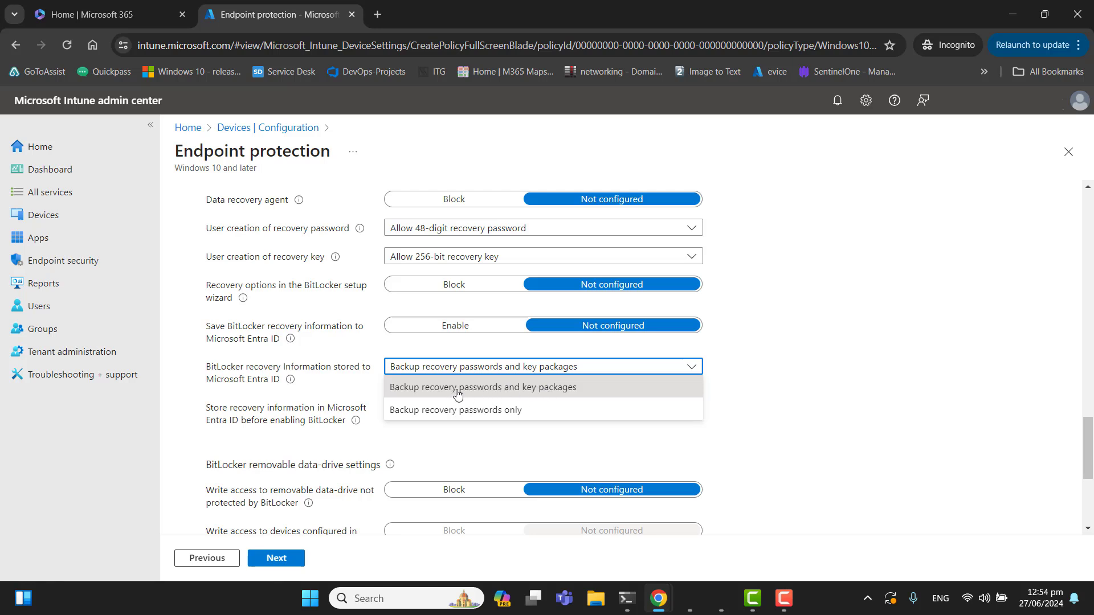
click(460, 388)
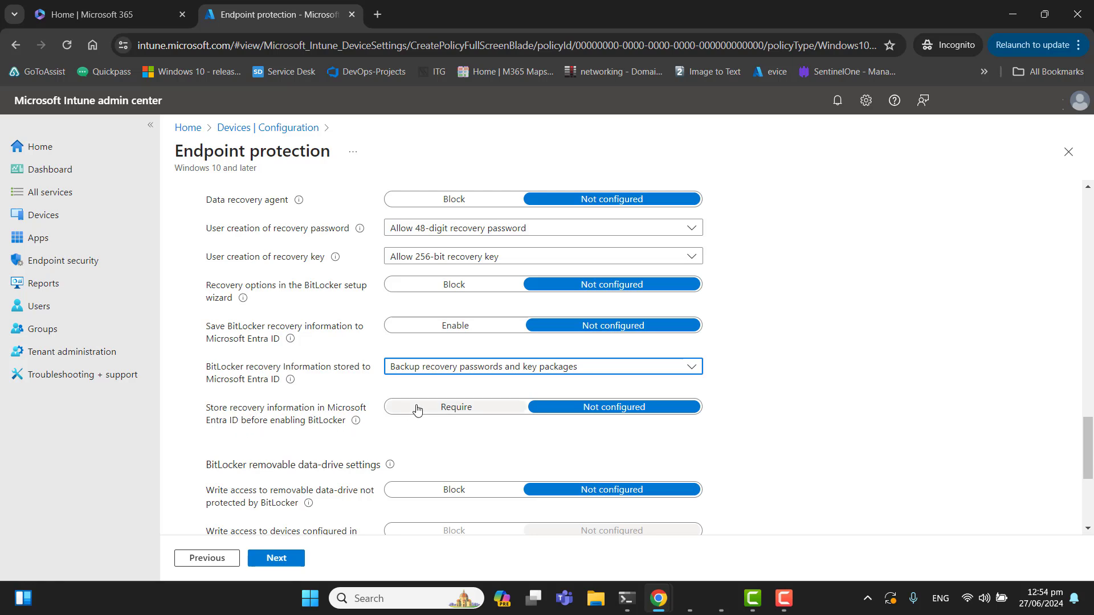
click(440, 408)
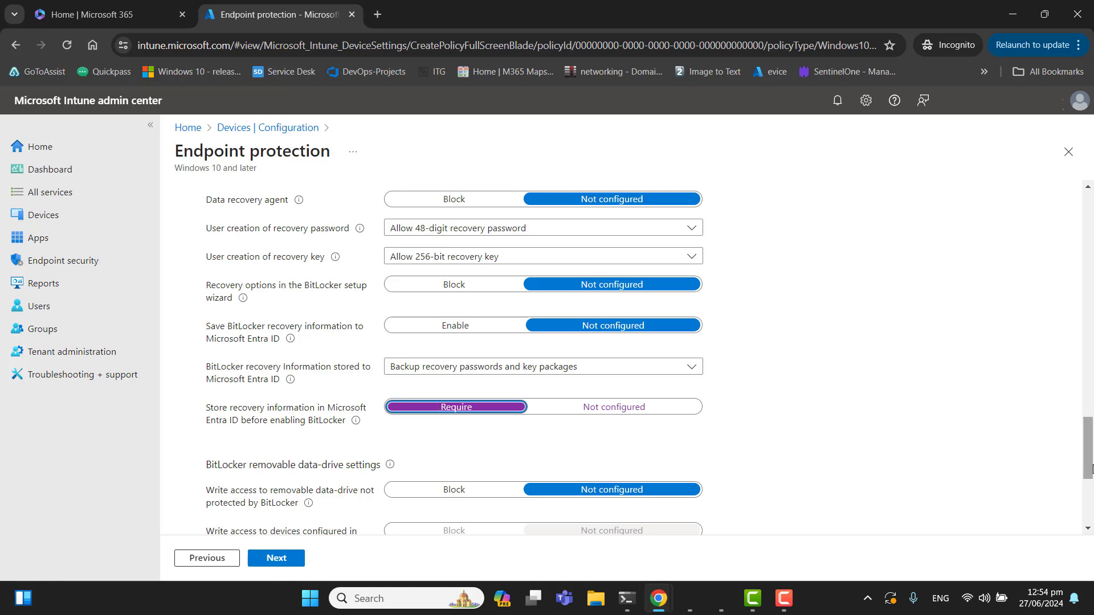
drag(1087, 468, 1087, 499)
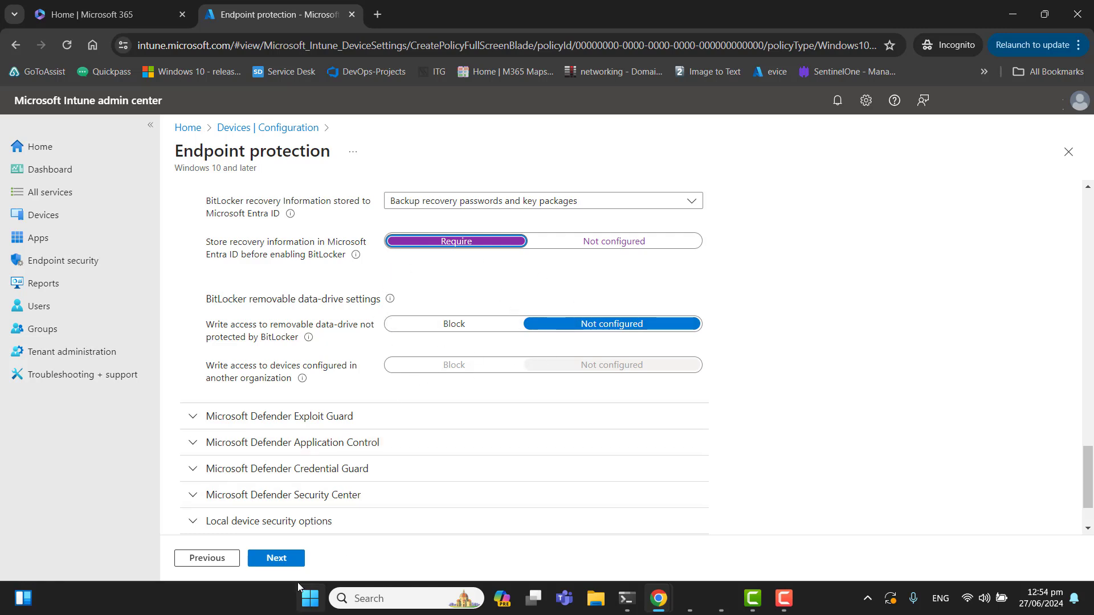
Add group 333 to the profile's included groups and proceed to Applicability Rules
click(280, 560)
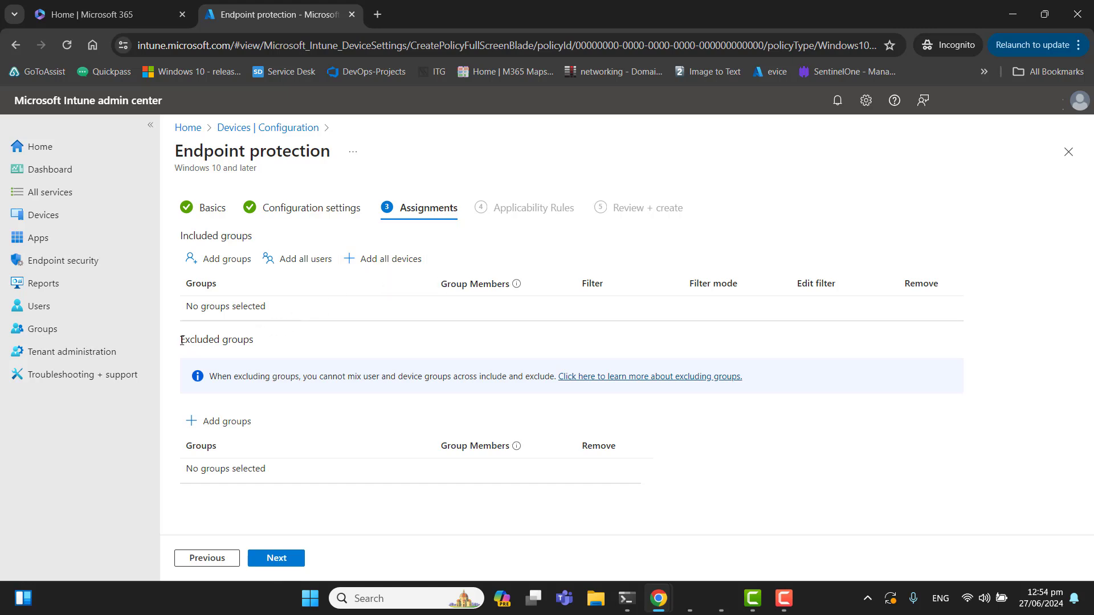
drag(181, 341, 276, 344)
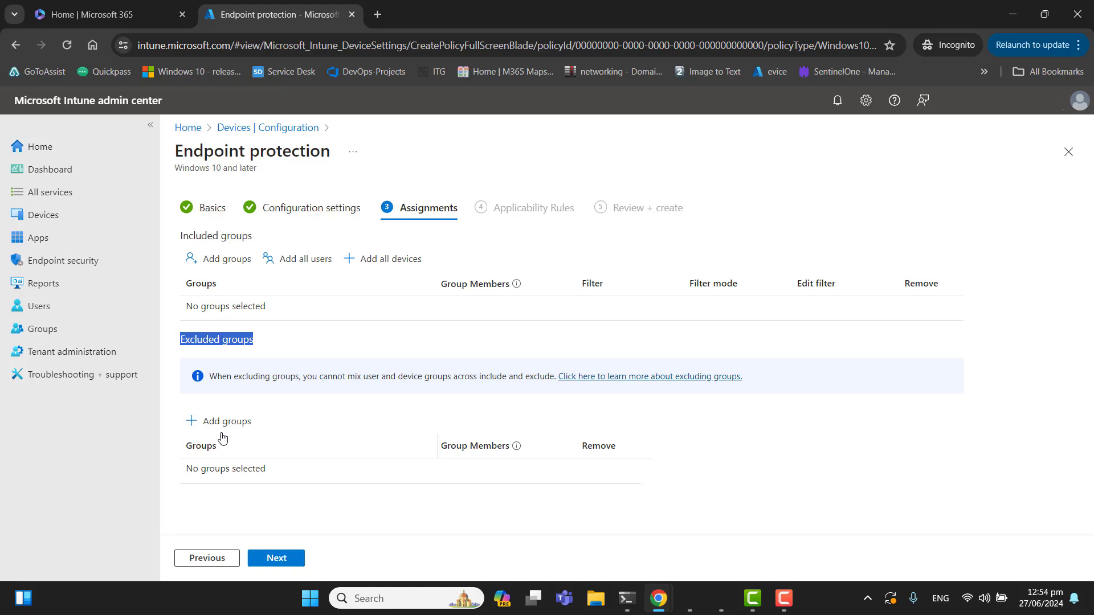
click(242, 264)
click(325, 347)
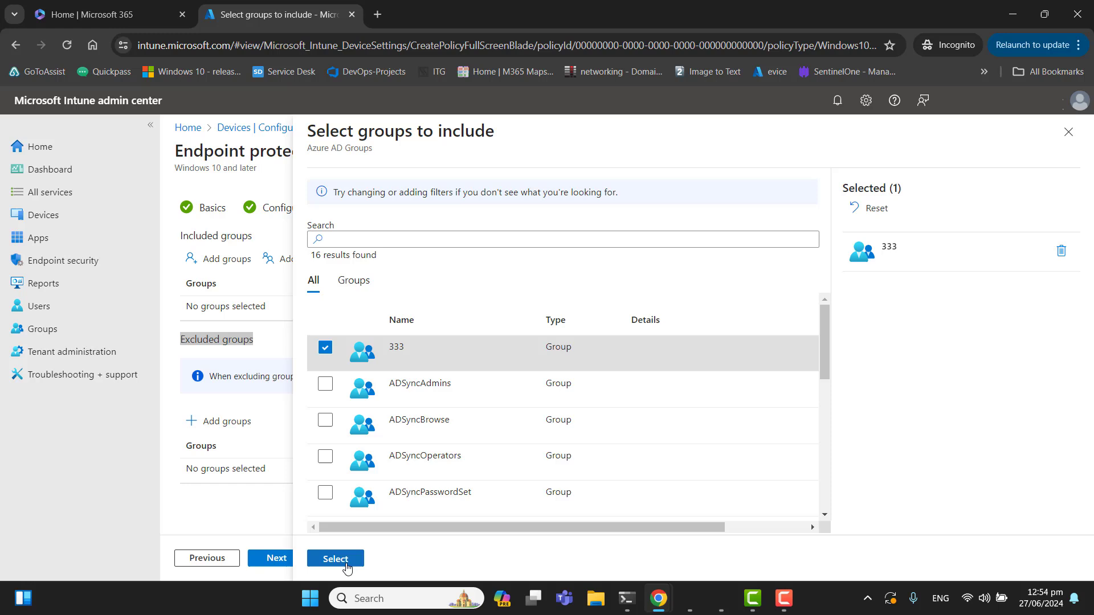
click(342, 559)
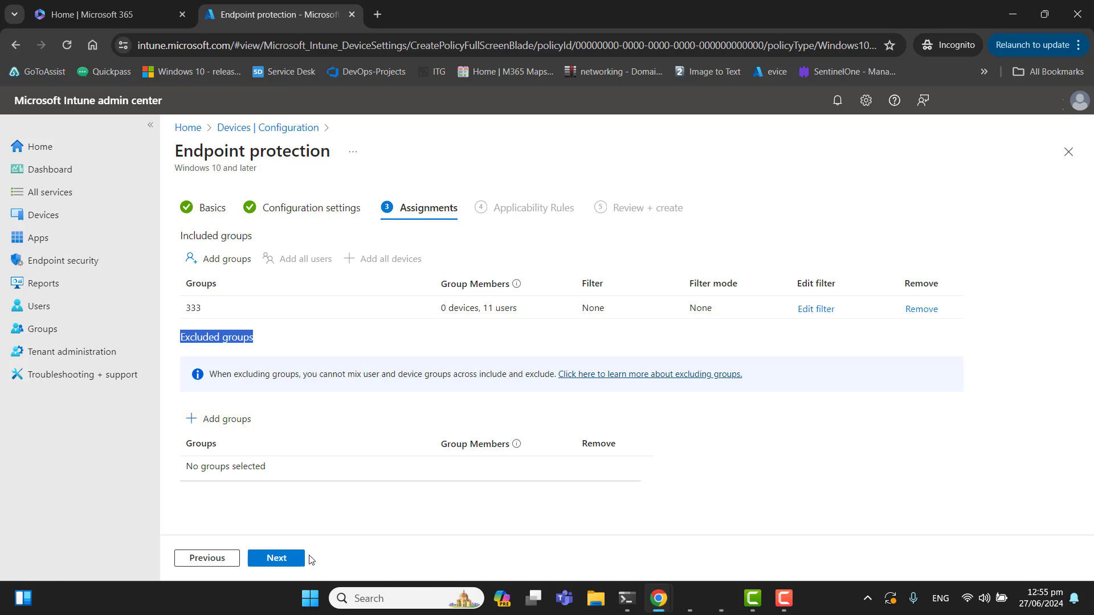
click(296, 463)
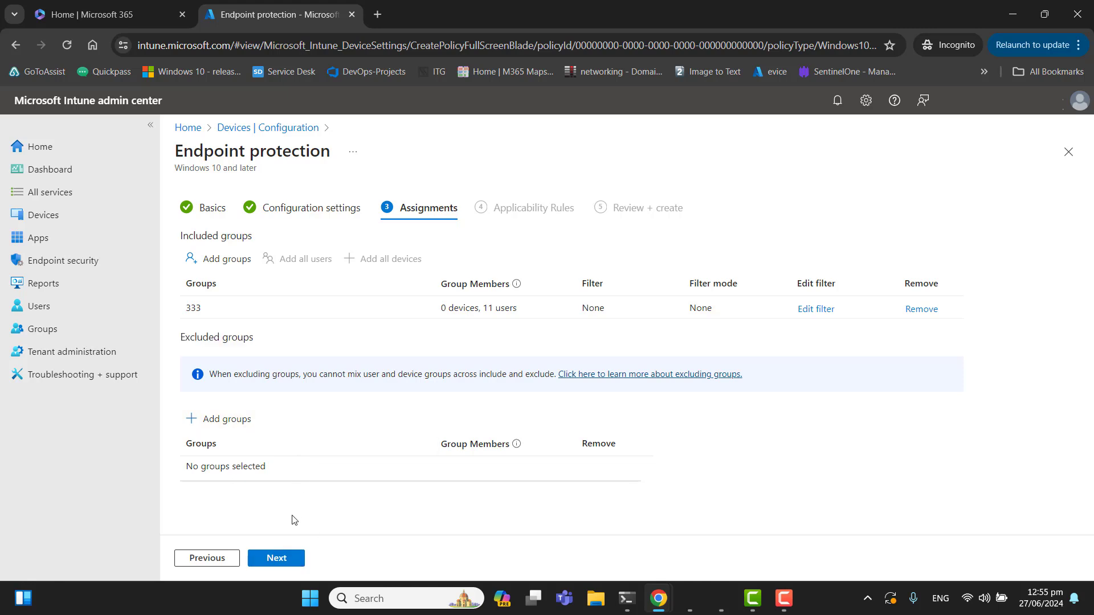
click(277, 558)
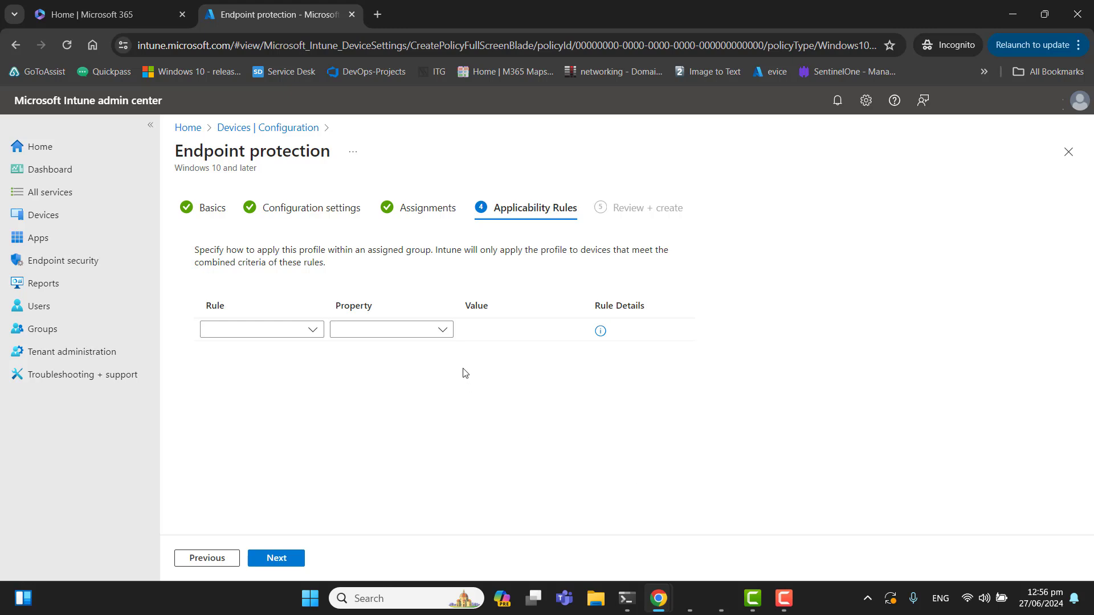
Remove the trial OS version applicability rule, leaving none, and create the Bitlocker Encryption for Windows profile
click(312, 329)
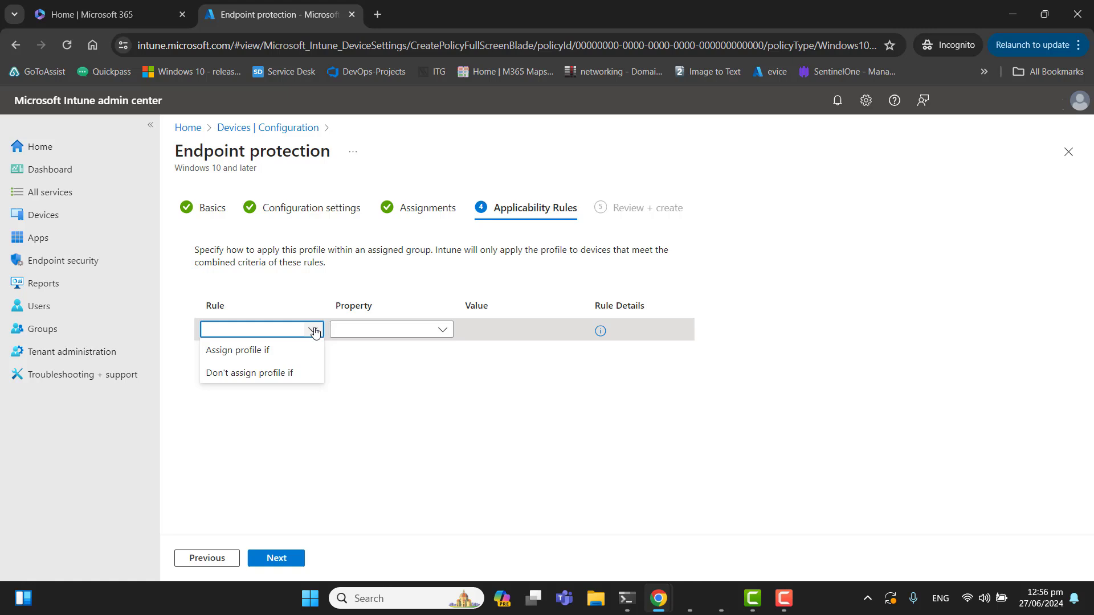
click(262, 351)
click(421, 334)
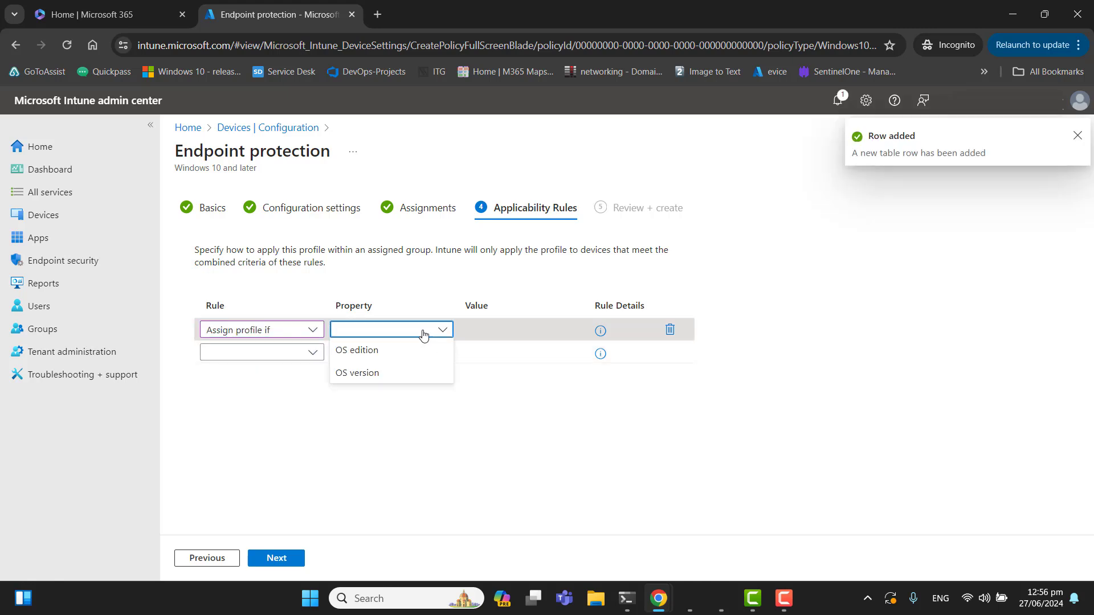
click(371, 374)
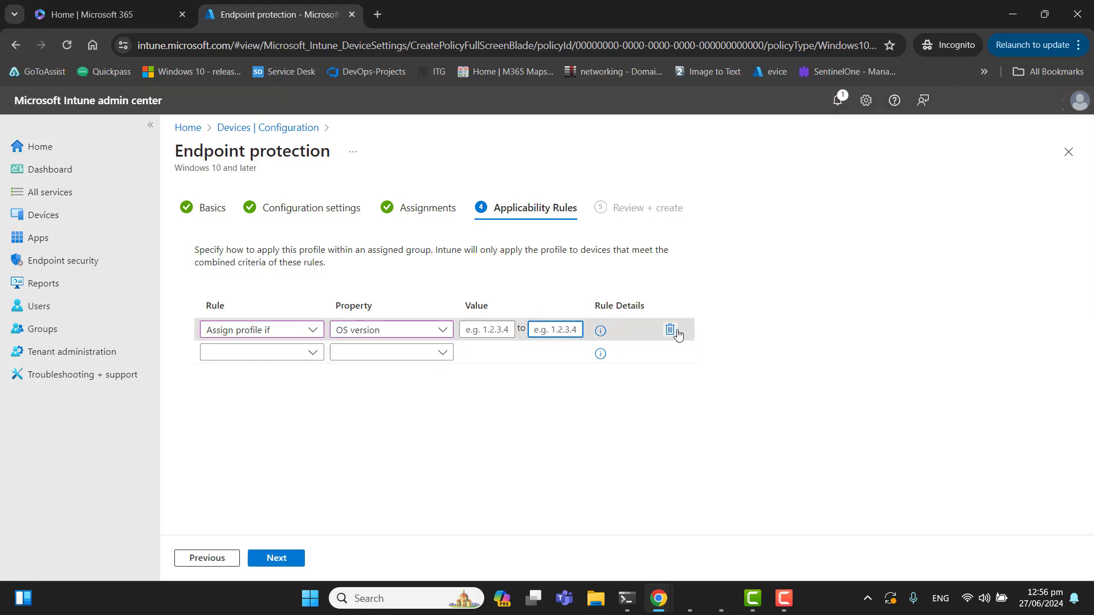
click(671, 330)
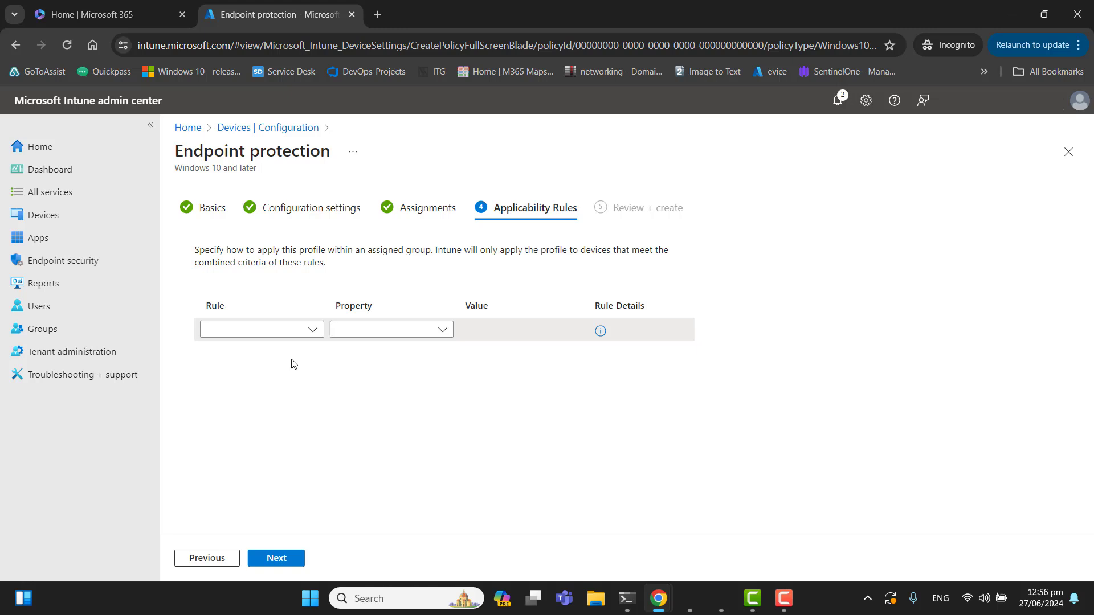
click(277, 559)
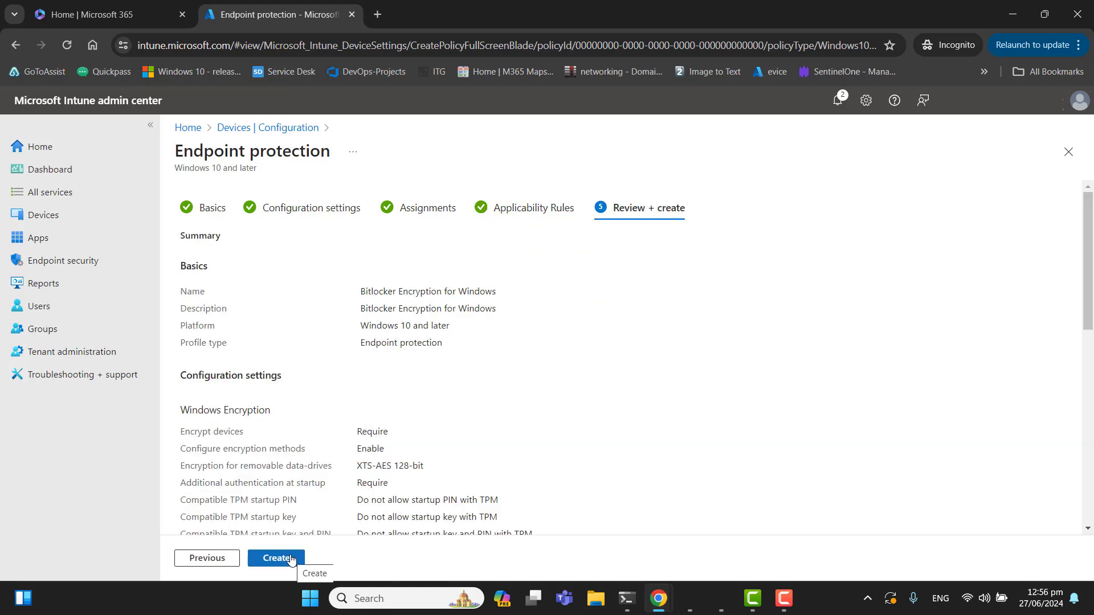
click(291, 560)
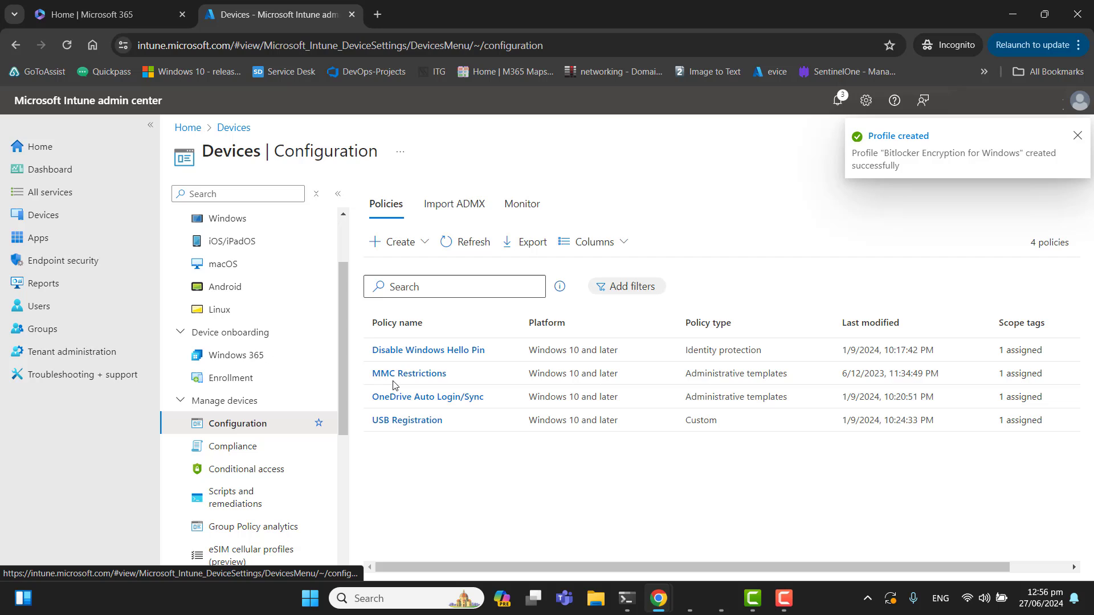
Refresh the configuration policy list and open the new Bitlocker Encryption for Windows policy
click(458, 244)
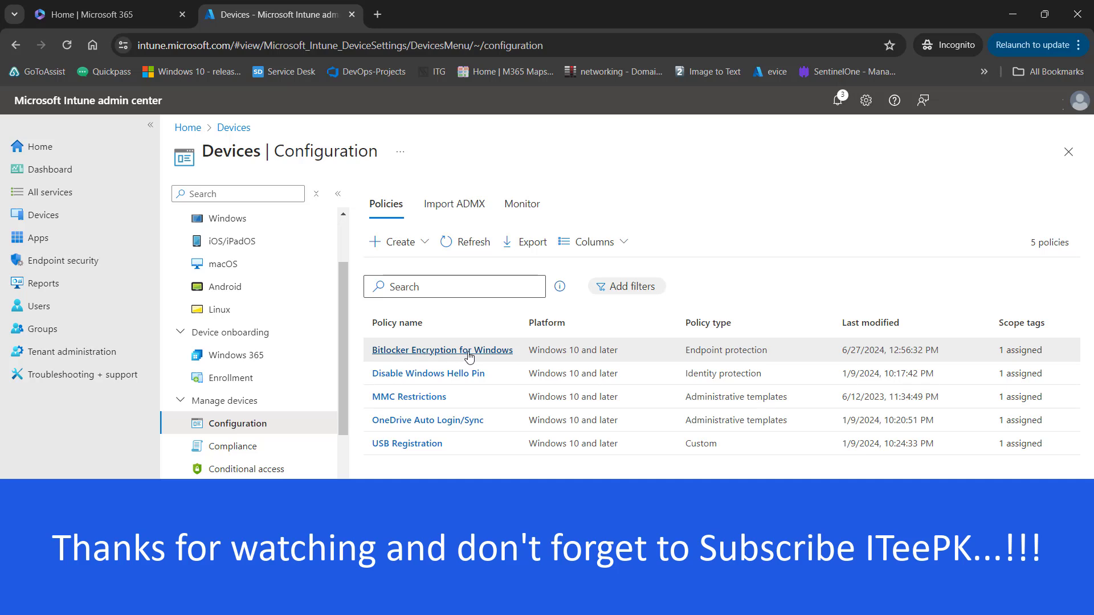
click(469, 357)
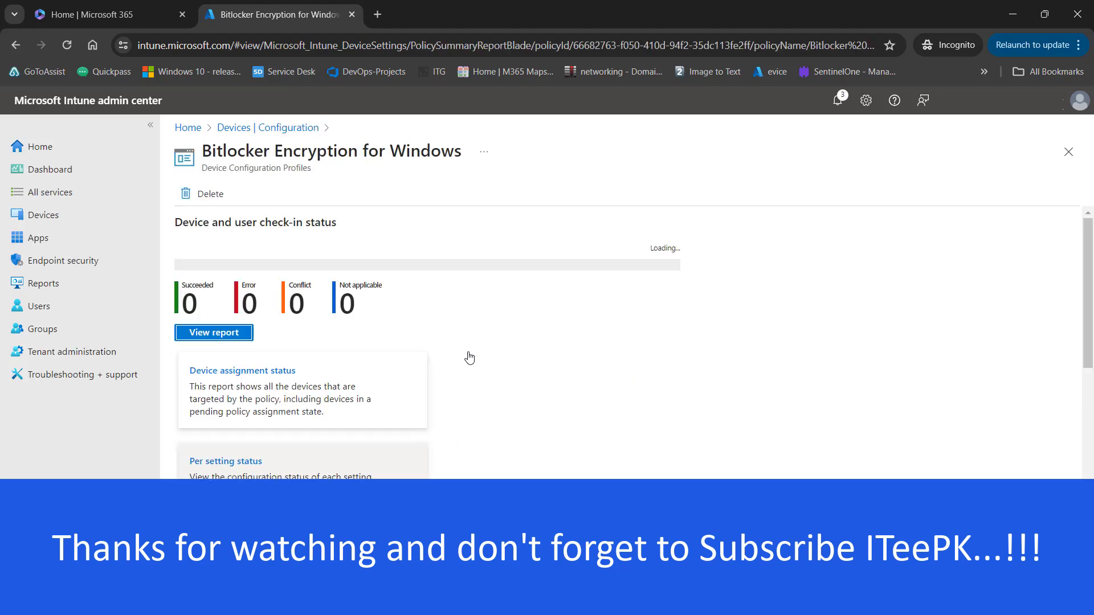
drag(379, 316, 178, 301)
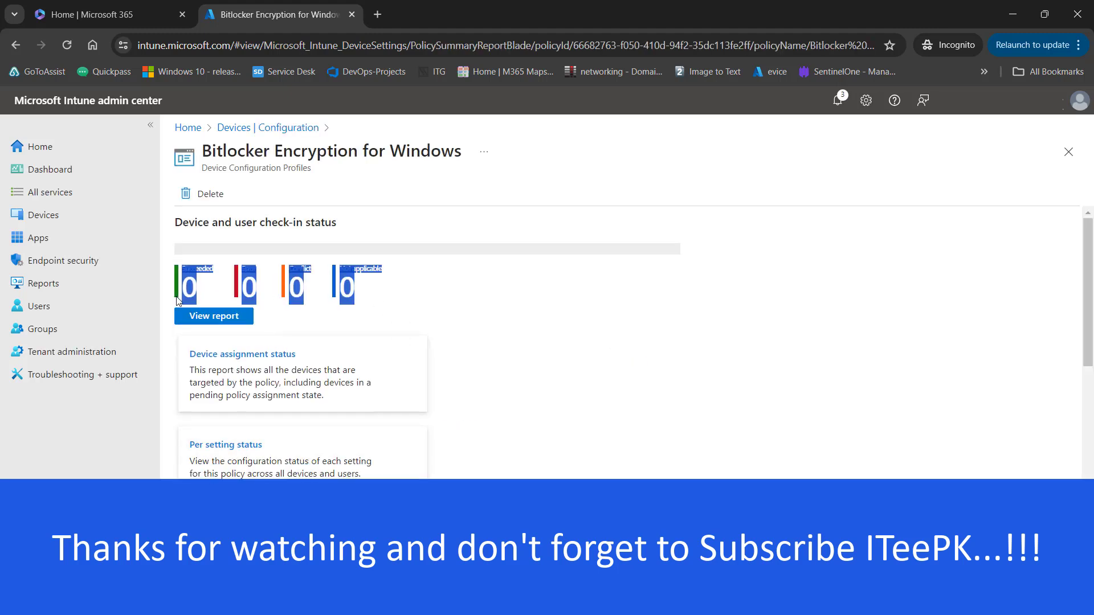
click(519, 267)
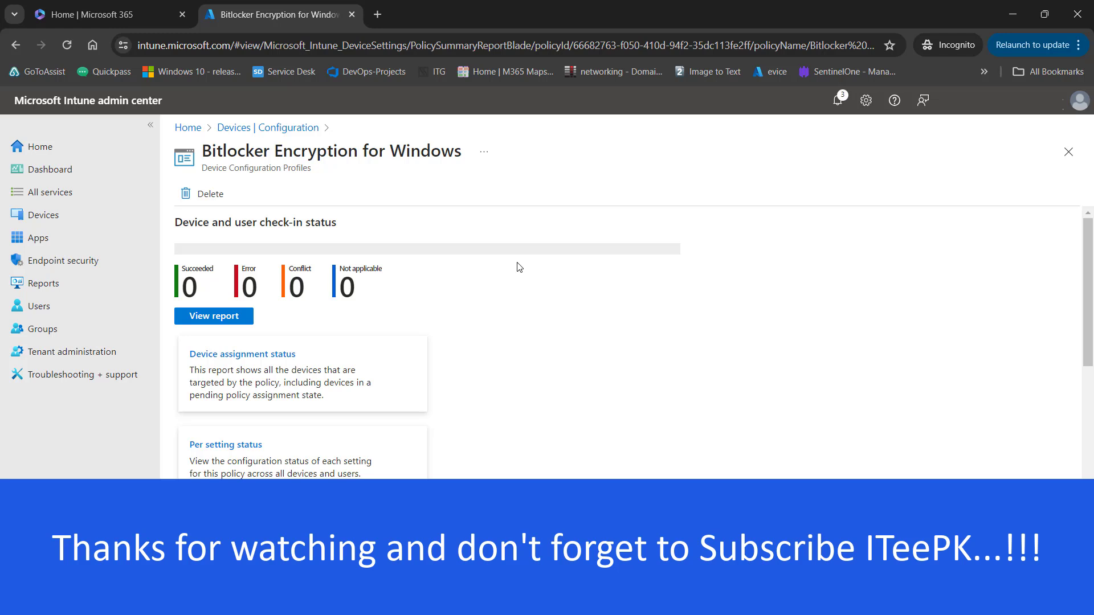
scroll(1081, 316, down, 5)
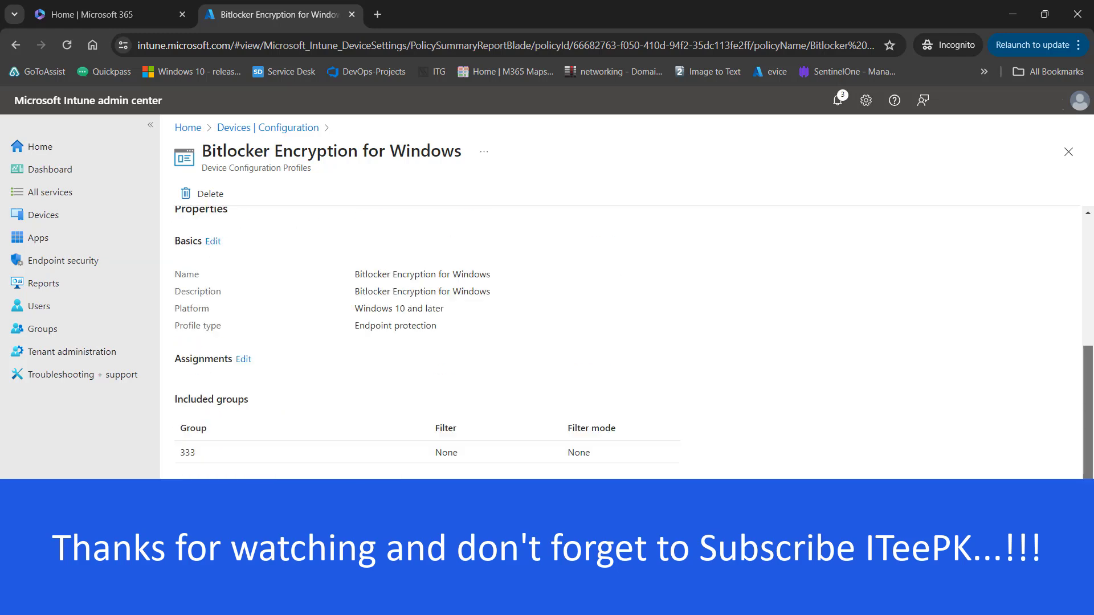
scroll(1081, 315, up, 5)
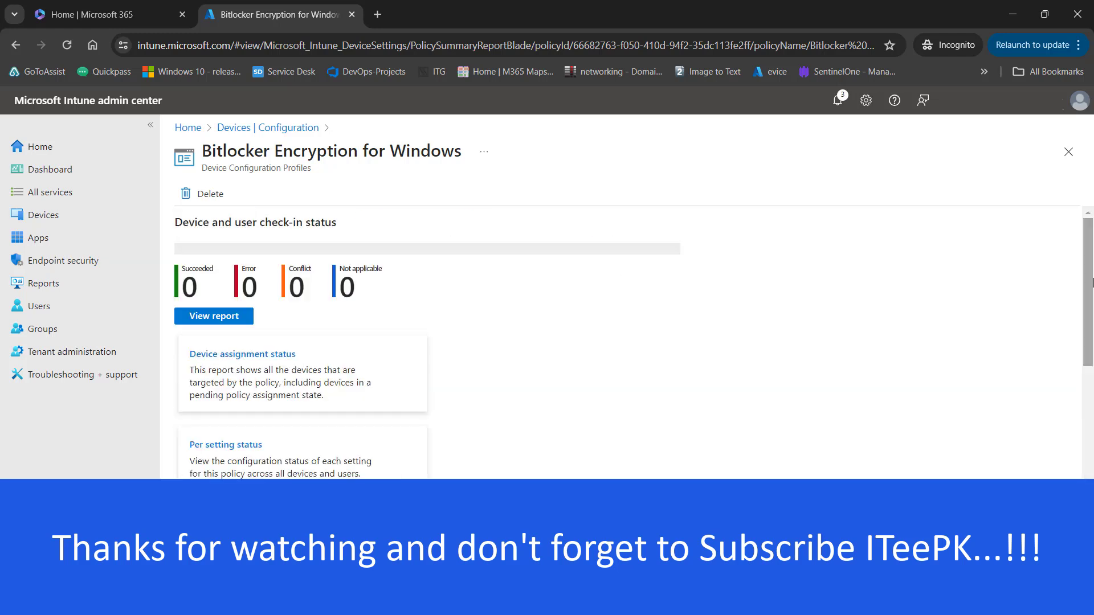
View and refresh the device check-in status report, then return to the policy overview
click(232, 315)
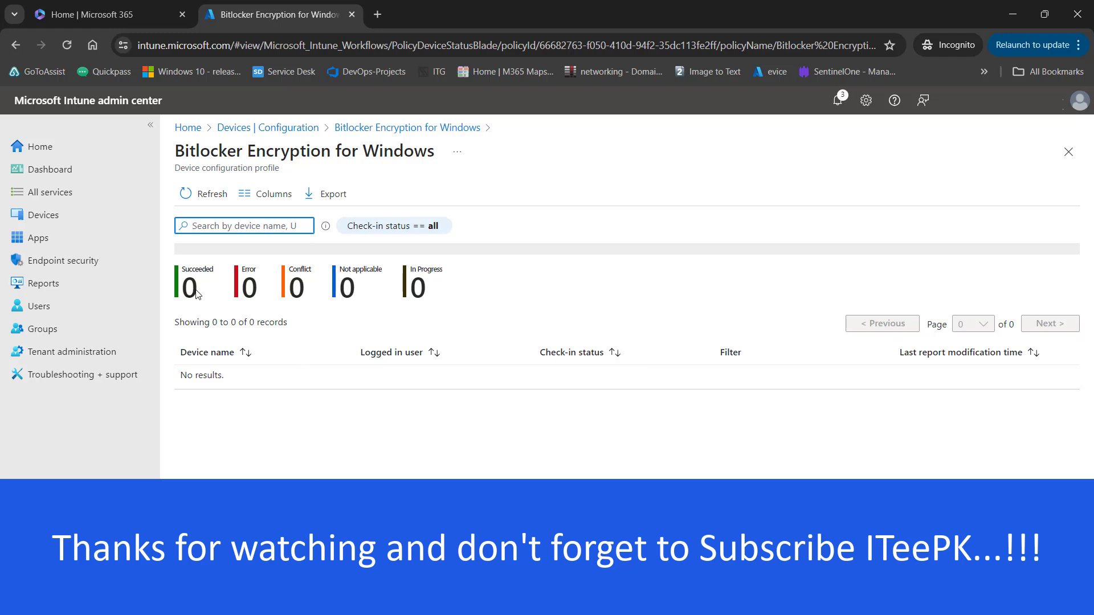
drag(200, 293, 188, 295)
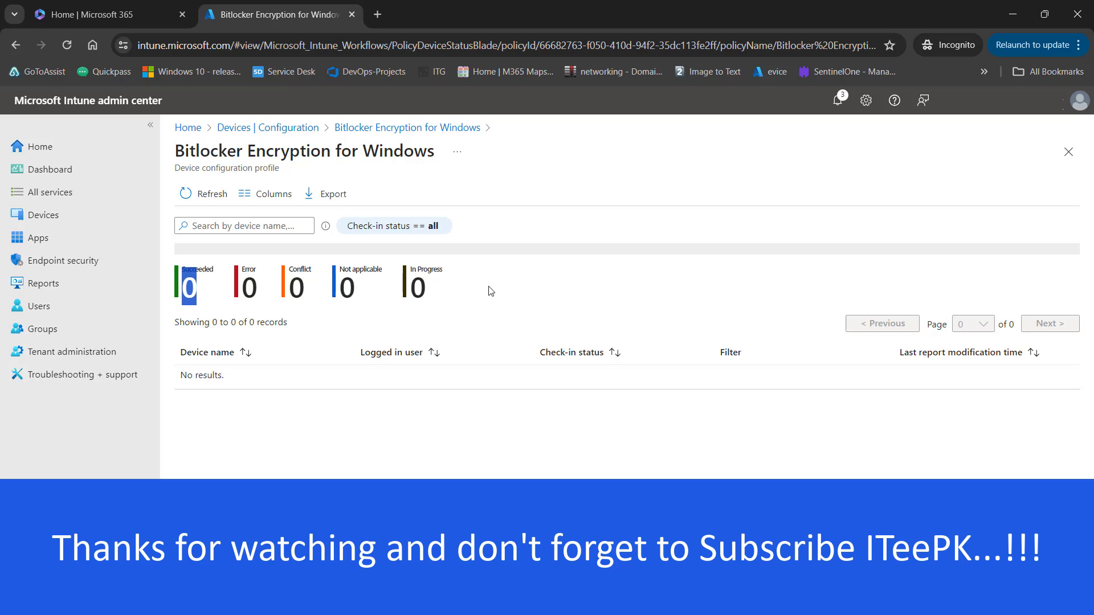
click(206, 197)
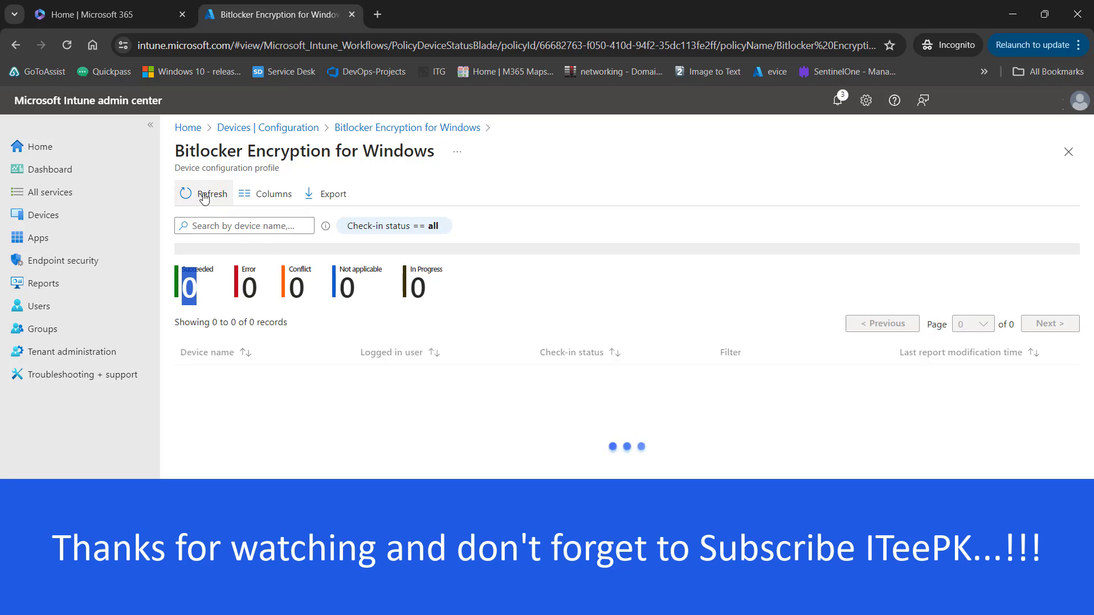
click(17, 51)
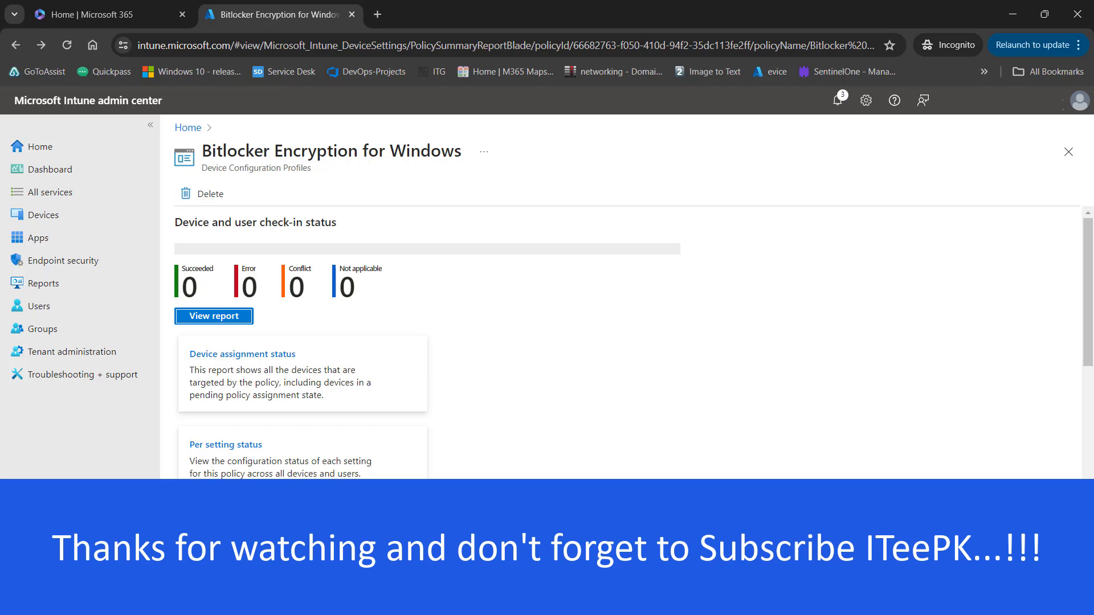